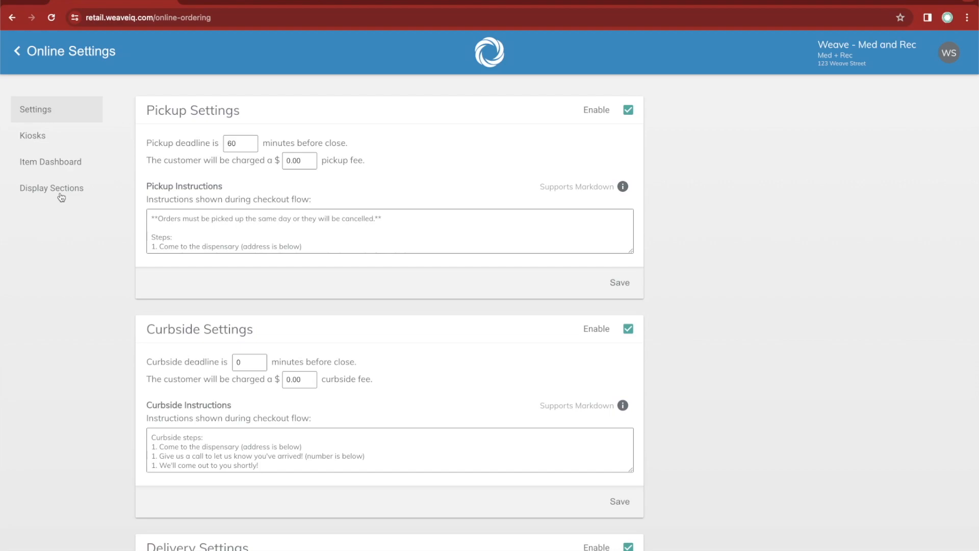
Open the Display Sections page of the online ordering settings and look through the listed sections.
{"action": "left_click", "coordinate": [61, 198]}
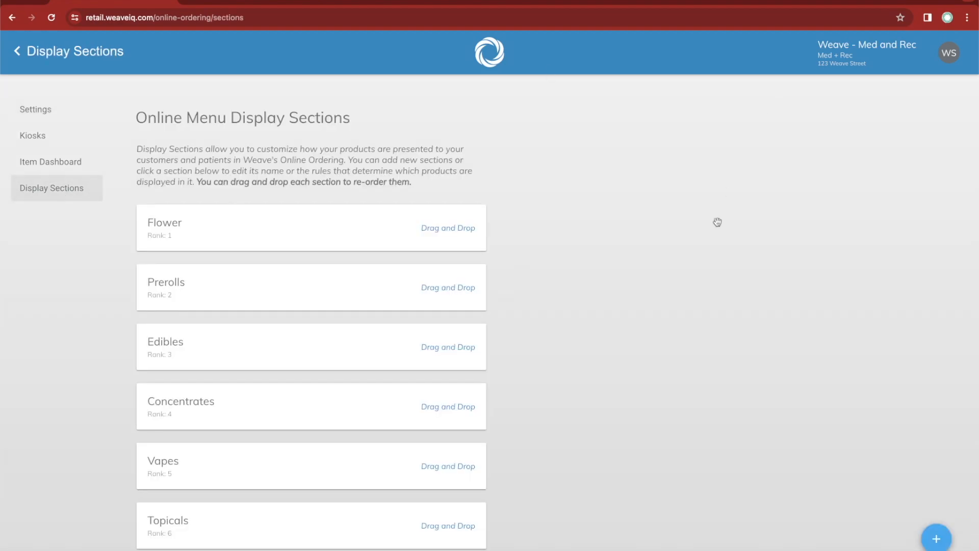
{"action": "scroll", "coordinate": [713, 221], "scroll_direction": "down", "scroll_amount": 2}
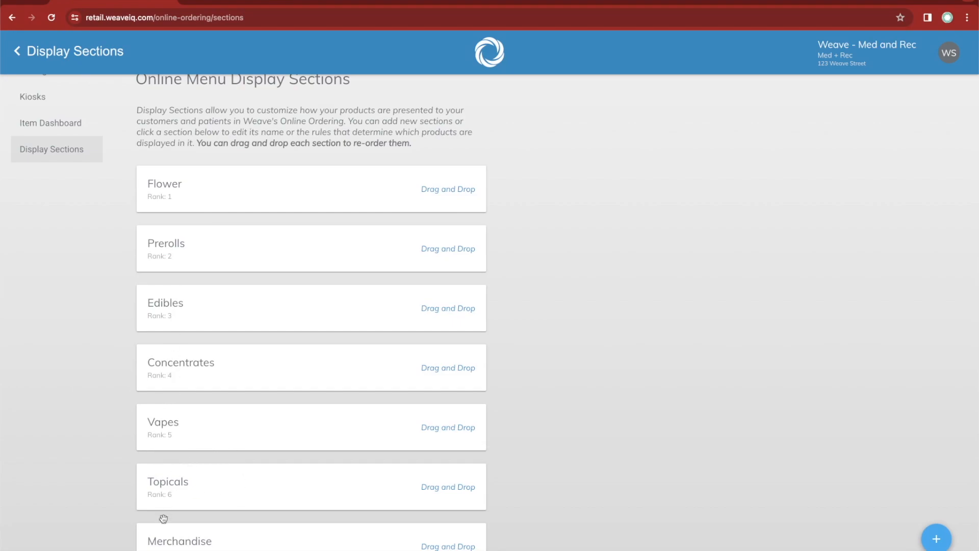
{"action": "scroll", "coordinate": [649, 302], "scroll_direction": "up", "scroll_amount": 2}
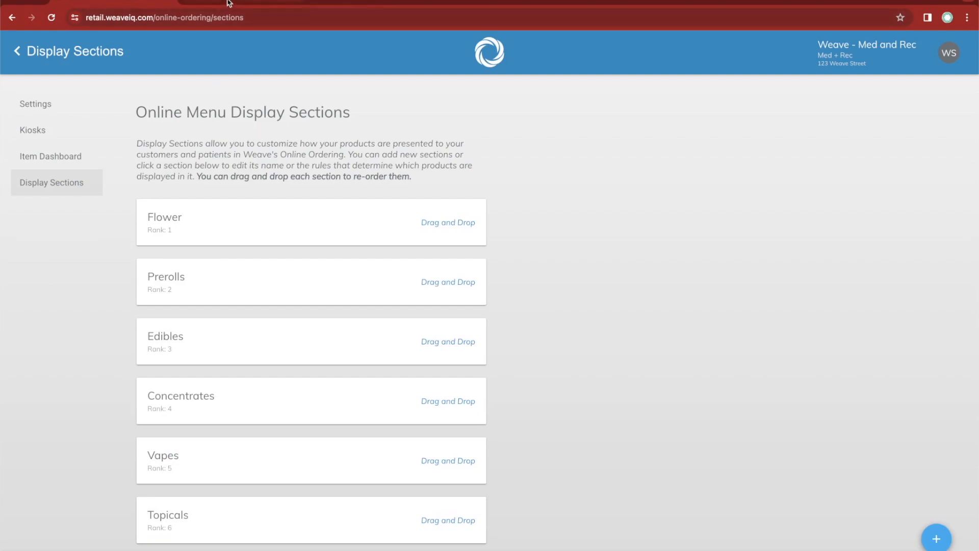
{"action": "scroll", "coordinate": [203, 248], "scroll_direction": "down", "scroll_amount": 1}
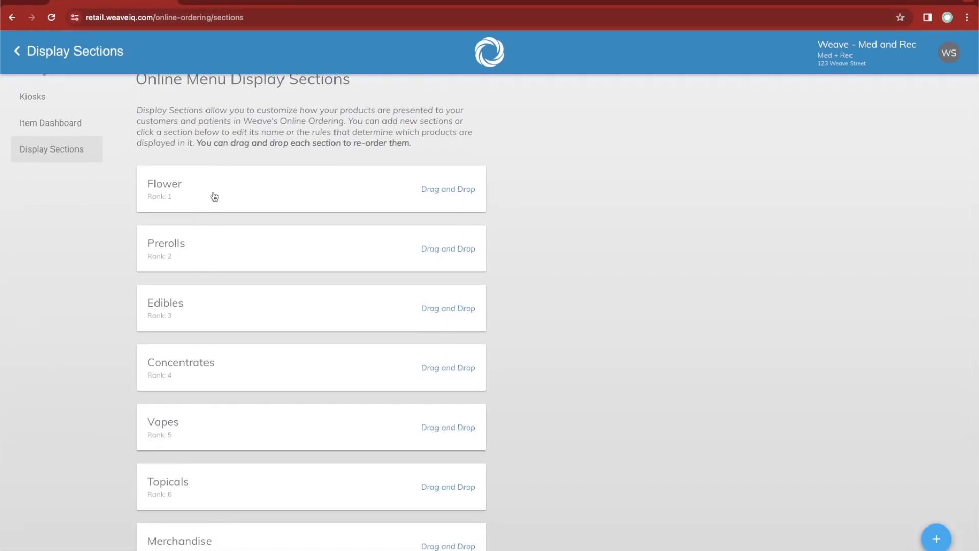
Switch to the customer-facing online menu and examine the order in which its product sections appear.
{"action": "left_click", "coordinate": [229, 1]}
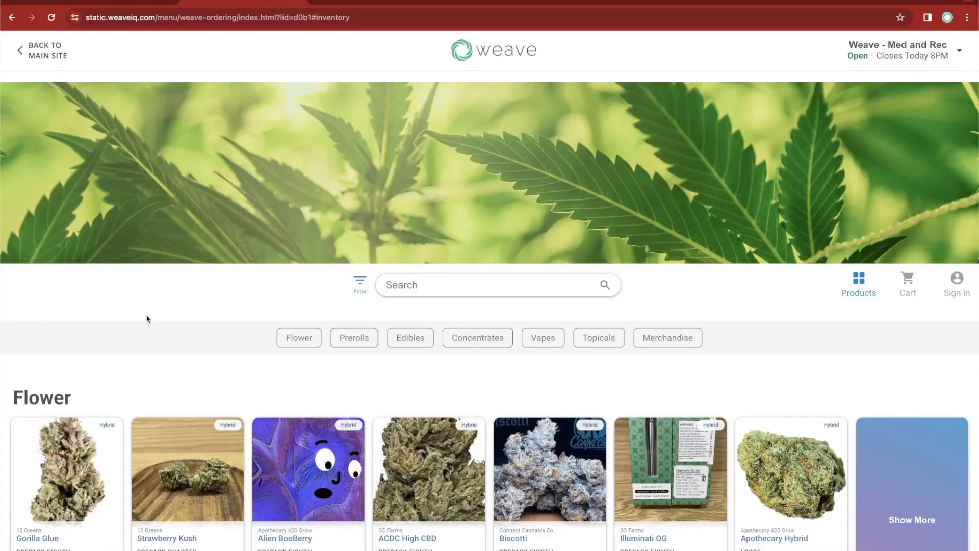
{"action": "scroll", "coordinate": [146, 320], "scroll_direction": "down", "scroll_amount": 3}
{"action": "scroll", "coordinate": [81, 305], "scroll_direction": "down", "scroll_amount": 8}
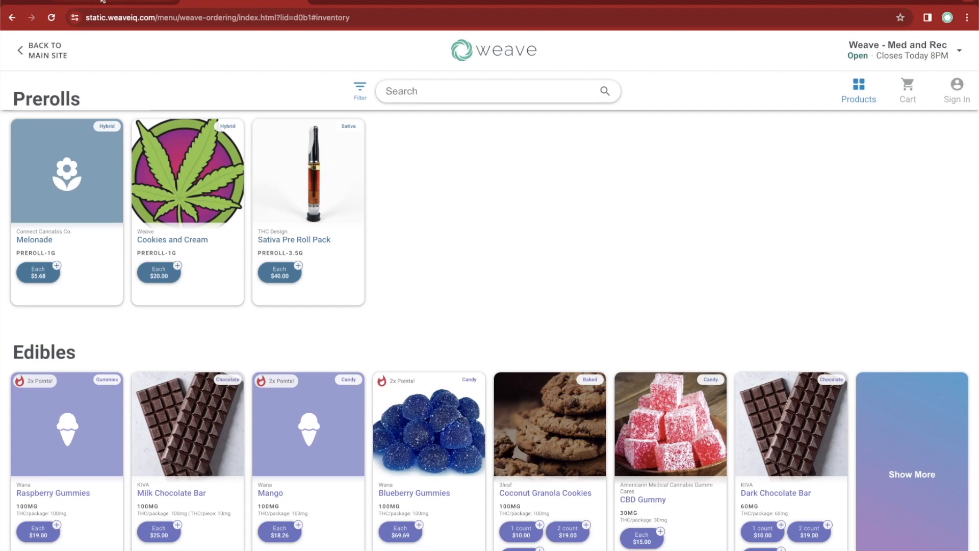
Return to the display sections settings and move the Edibles section to the first rank, above Flower.
{"action": "left_click", "coordinate": [125, 1]}
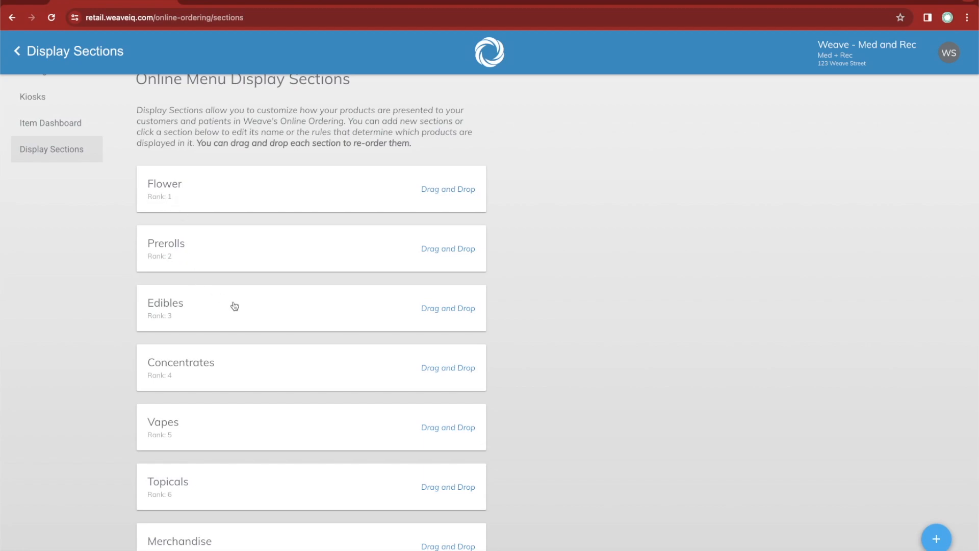
{"action": "left_click_drag", "start_coordinate": [227, 310], "coordinate": [229, 189]}
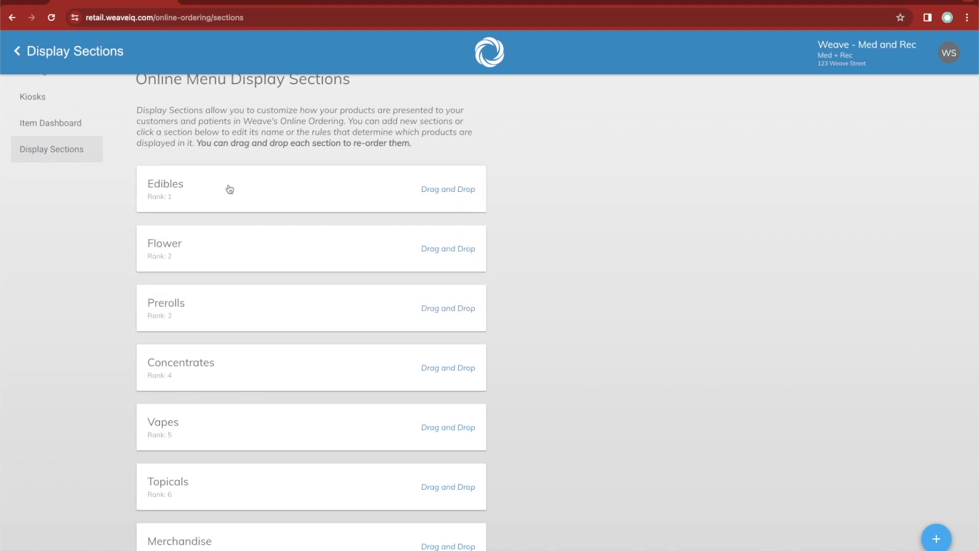
Reload the customer-facing online menu and check the order of its product sections.
{"action": "left_click", "coordinate": [239, 4]}
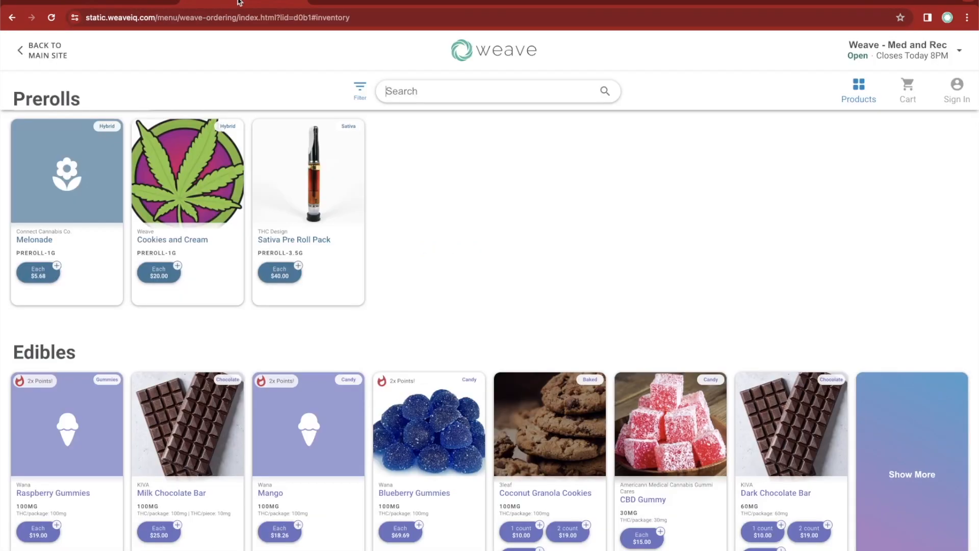
{"action": "scroll", "coordinate": [240, 137], "scroll_direction": "up", "scroll_amount": 10}
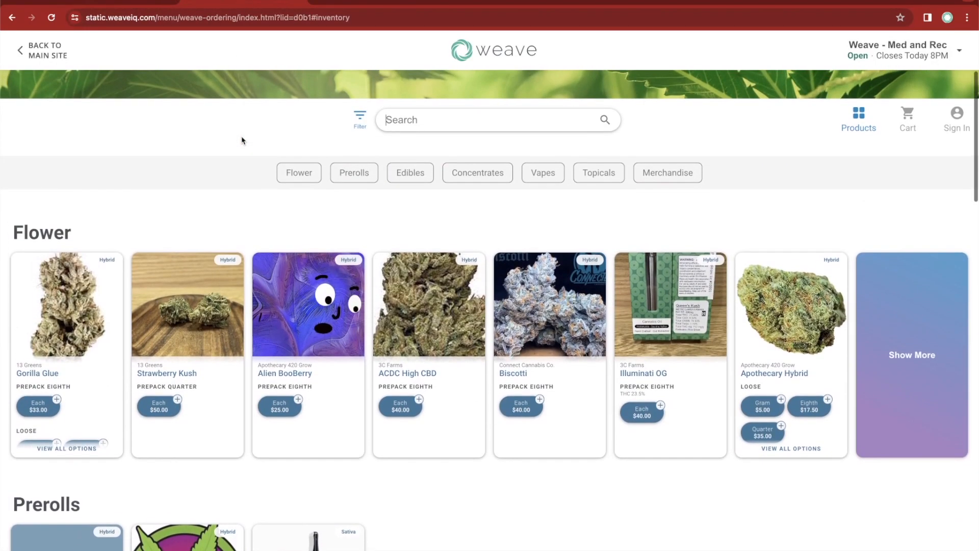
{"action": "key", "text": "super+r"}
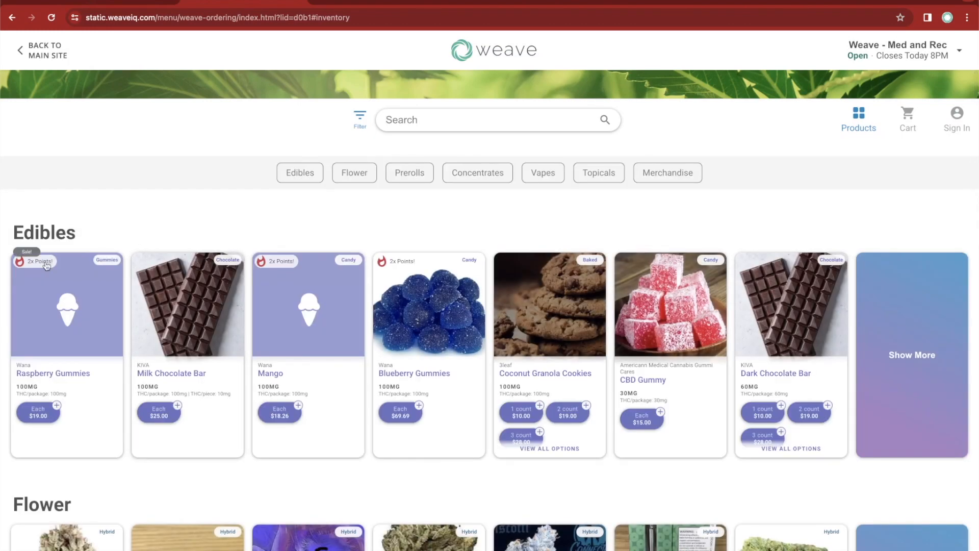
{"action": "scroll", "coordinate": [92, 220], "scroll_direction": "down", "scroll_amount": 6}
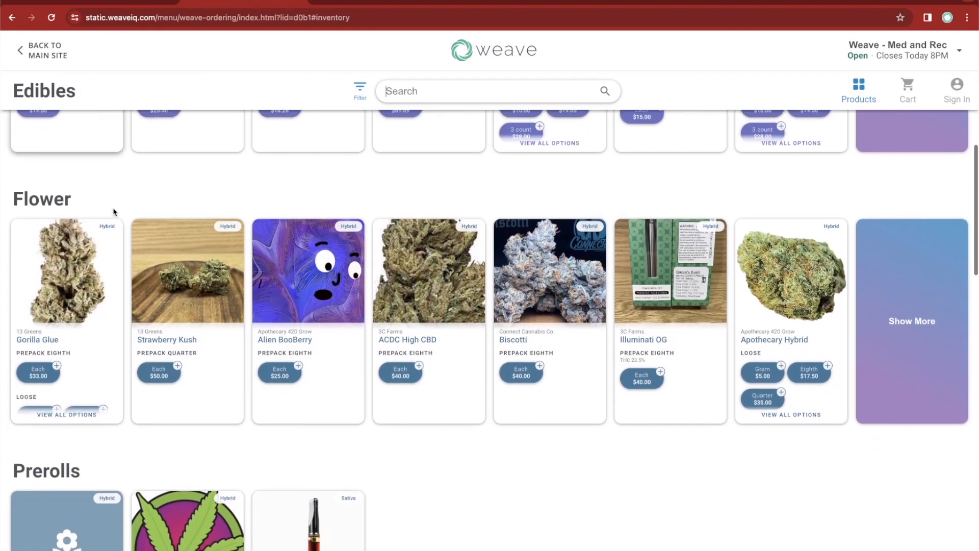
Return to the display sections settings and start a new section named "On special".
{"action": "left_click", "coordinate": [109, 4]}
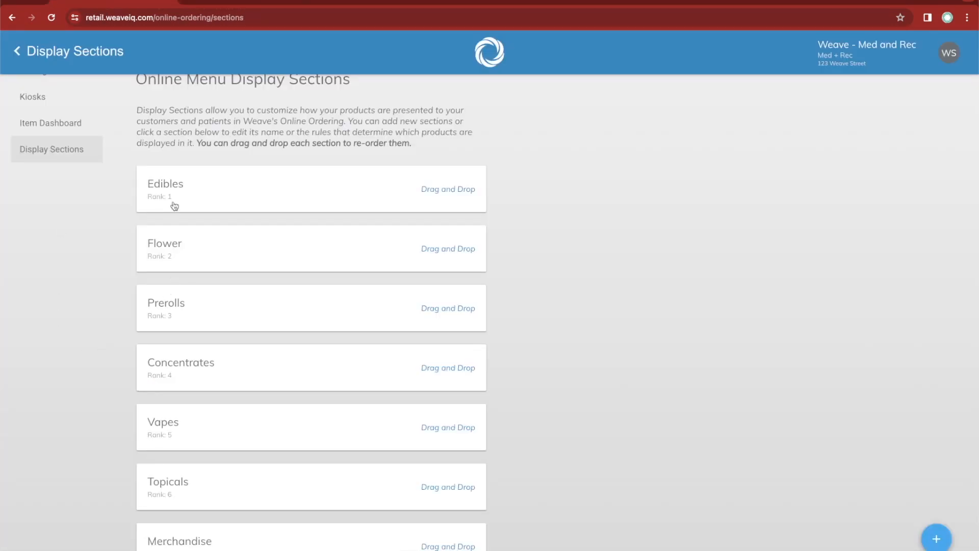
{"action": "scroll", "coordinate": [645, 323], "scroll_direction": "up", "scroll_amount": 1}
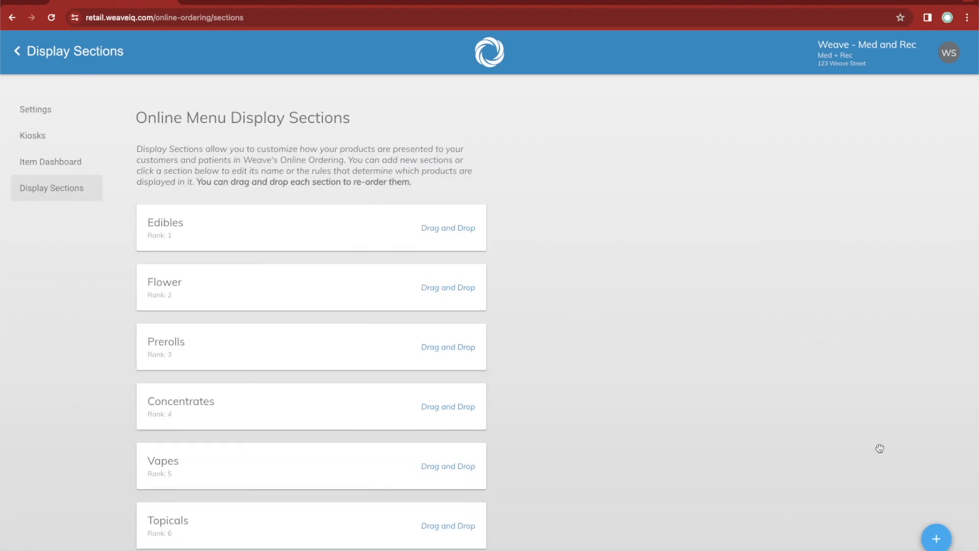
{"action": "left_click", "coordinate": [936, 542]}
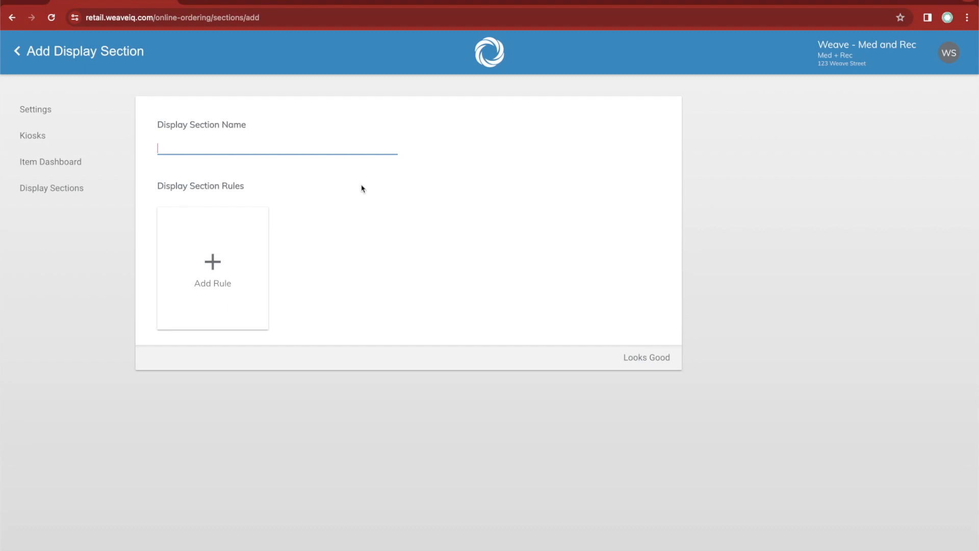
{"action": "type", "text": "On special"}
Add a Promotion rule covering All Promotions to the On special section and save the section.
{"action": "left_click", "coordinate": [214, 310]}
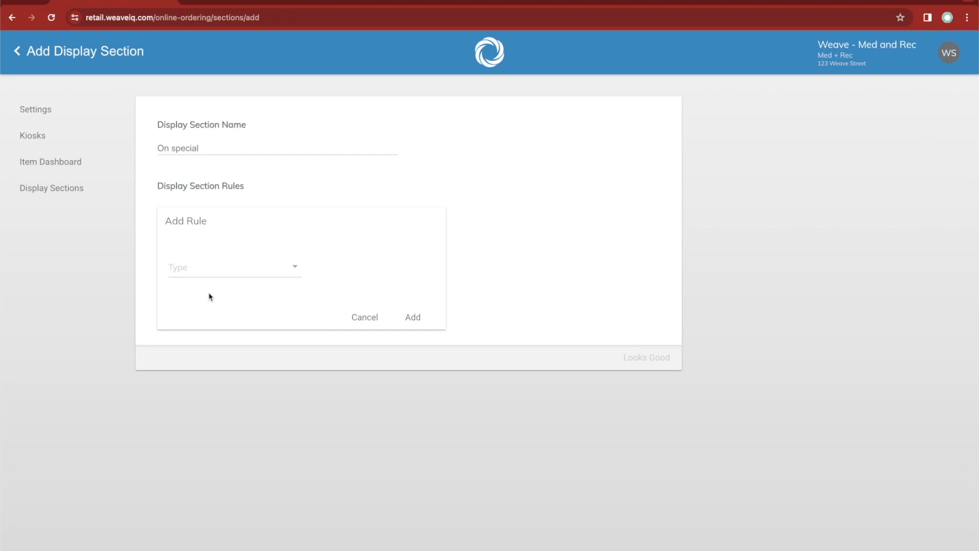
{"action": "left_click", "coordinate": [203, 277]}
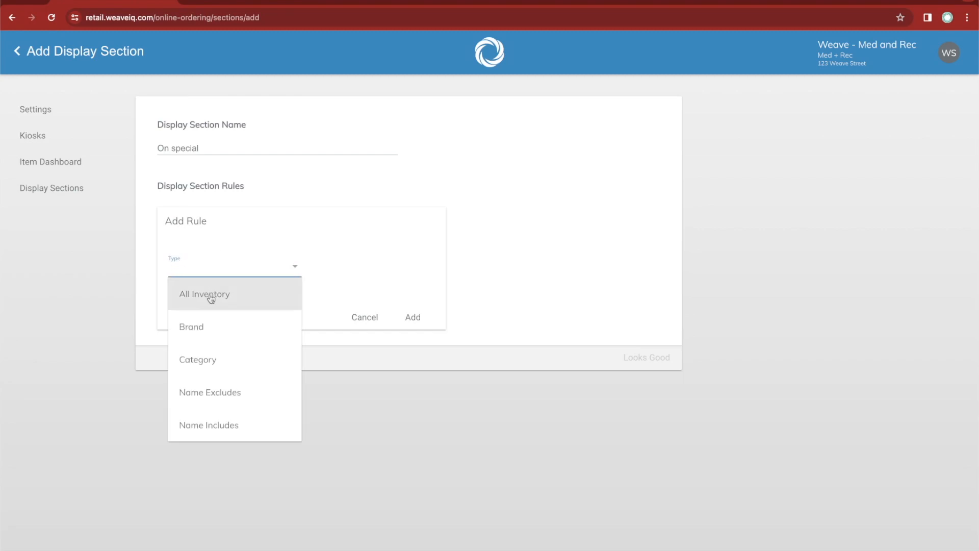
{"action": "scroll", "coordinate": [203, 330], "scroll_direction": "down", "scroll_amount": 3}
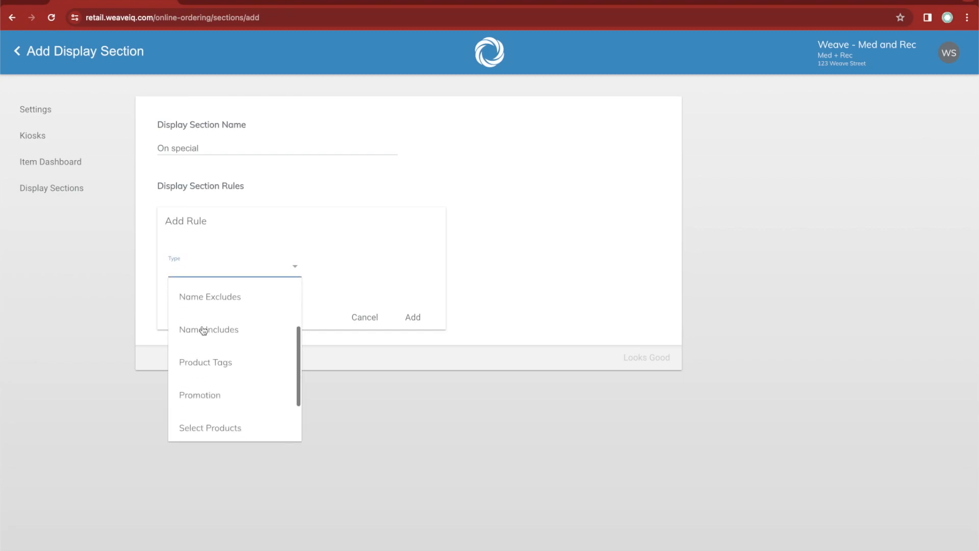
{"action": "left_click", "coordinate": [199, 378]}
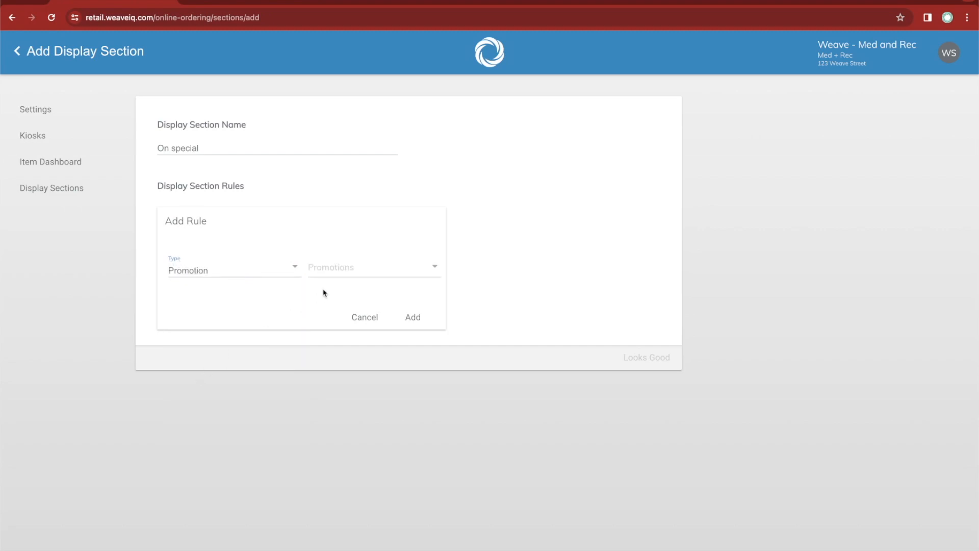
{"action": "left_click", "coordinate": [356, 267]}
{"action": "scroll", "coordinate": [358, 341], "scroll_direction": "down", "scroll_amount": 5}
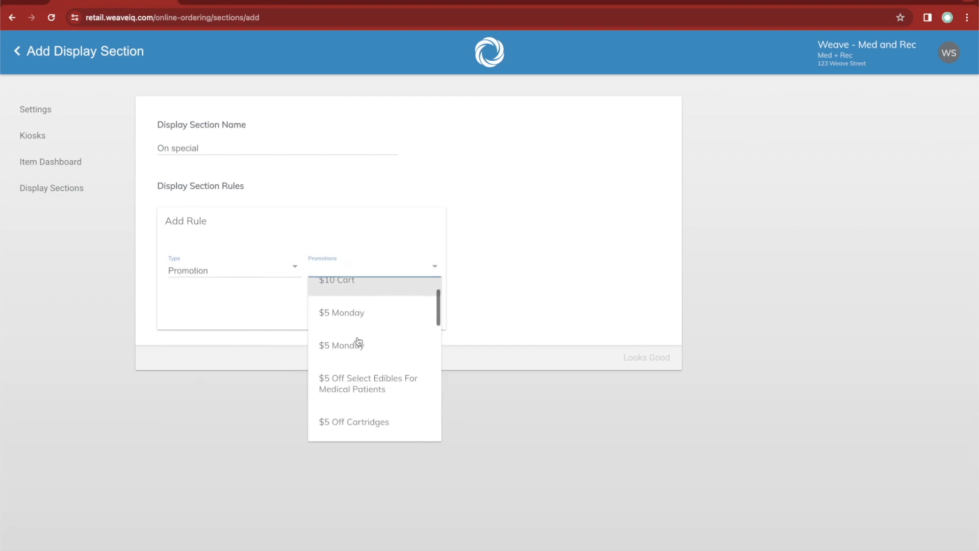
{"action": "scroll", "coordinate": [358, 341], "scroll_direction": "up", "scroll_amount": 5}
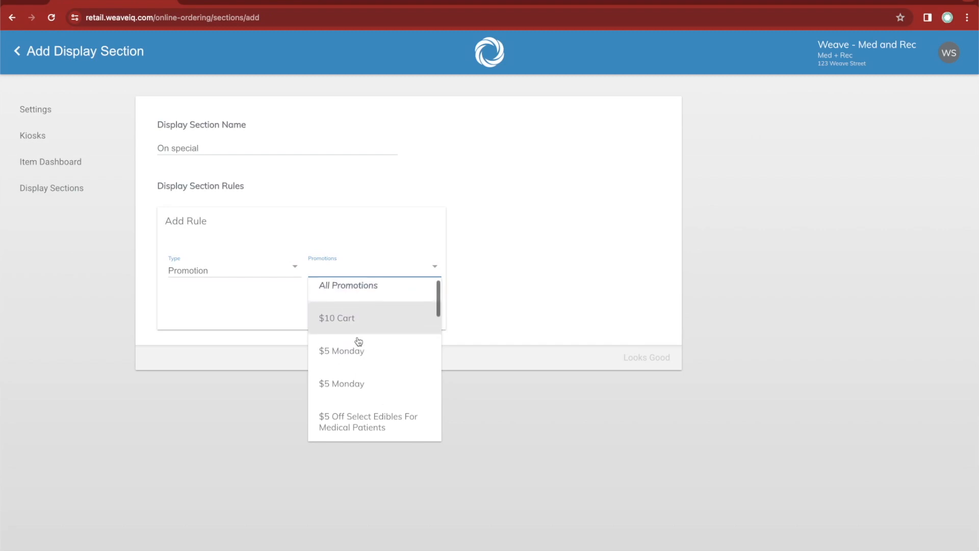
{"action": "left_click", "coordinate": [362, 294]}
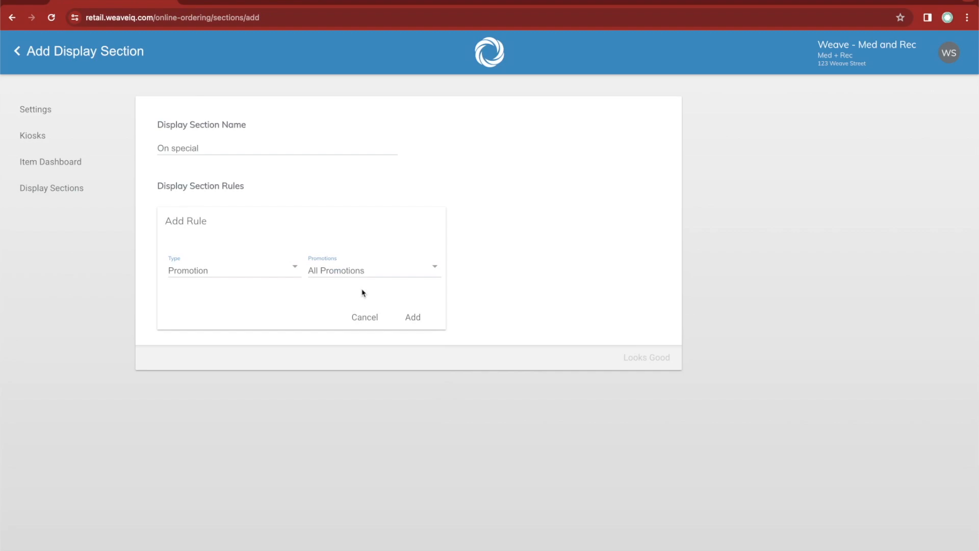
{"action": "left_click", "coordinate": [412, 318]}
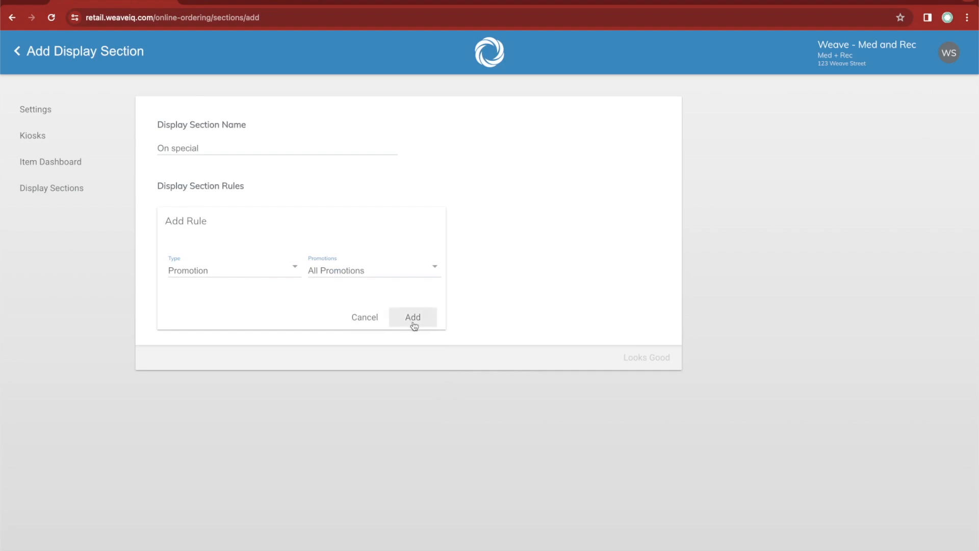
{"action": "left_click", "coordinate": [645, 359]}
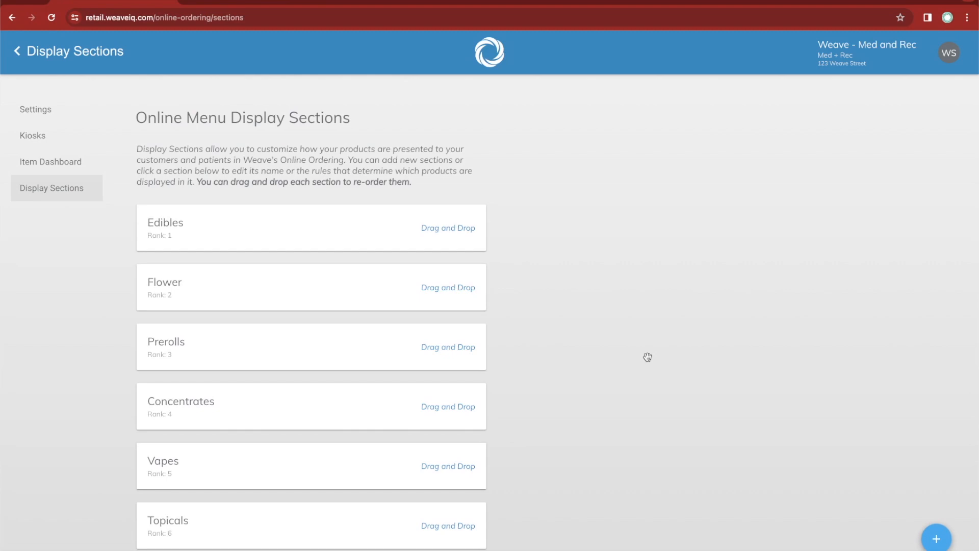
Move the On special section to the first rank, above Edibles.
{"action": "scroll", "coordinate": [352, 343], "scroll_direction": "down", "scroll_amount": 2}
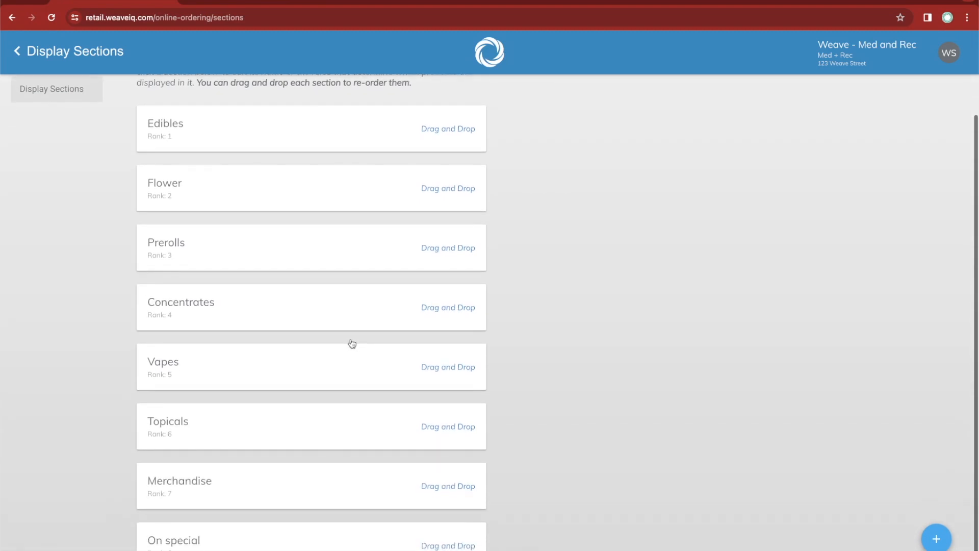
{"action": "left_click_drag", "start_coordinate": [264, 546], "coordinate": [265, 162]}
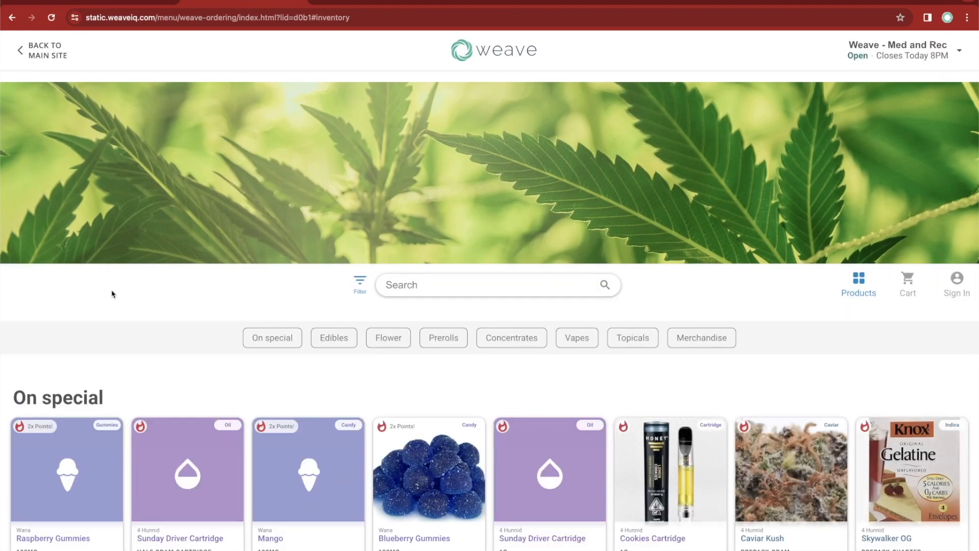
Examine the On special products and the section order on the customer-facing online menu.
{"action": "scroll", "coordinate": [112, 294], "scroll_direction": "down", "scroll_amount": 2}
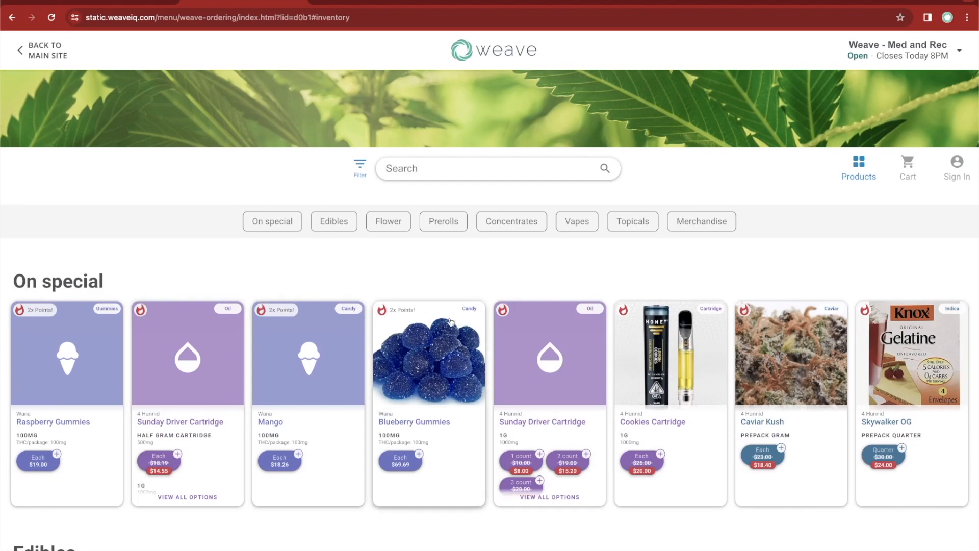
{"action": "scroll", "coordinate": [605, 284], "scroll_direction": "down", "scroll_amount": 3}
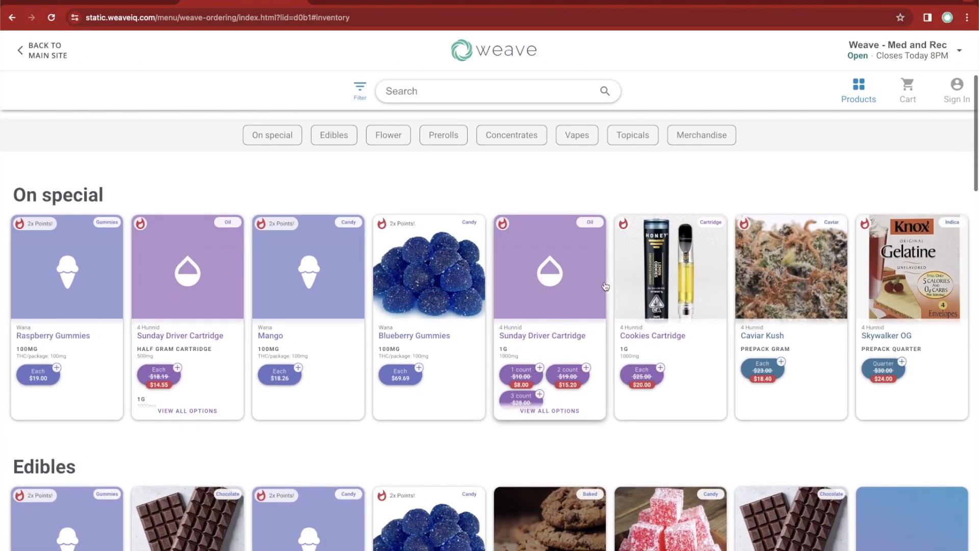
{"action": "scroll", "coordinate": [606, 283], "scroll_direction": "down", "scroll_amount": 3}
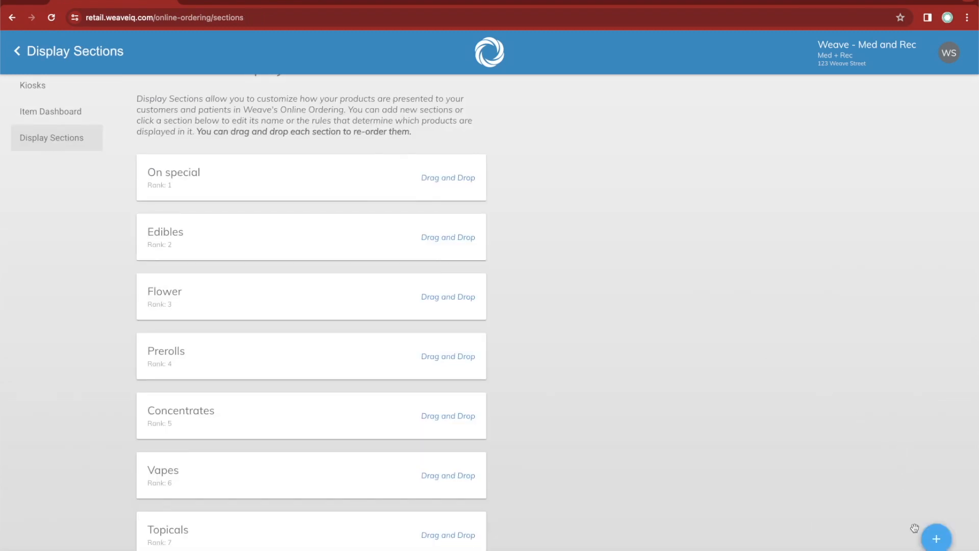
Create a display section named "Vape" with a Category rule for Vapes and save it.
{"action": "left_click", "coordinate": [936, 540]}
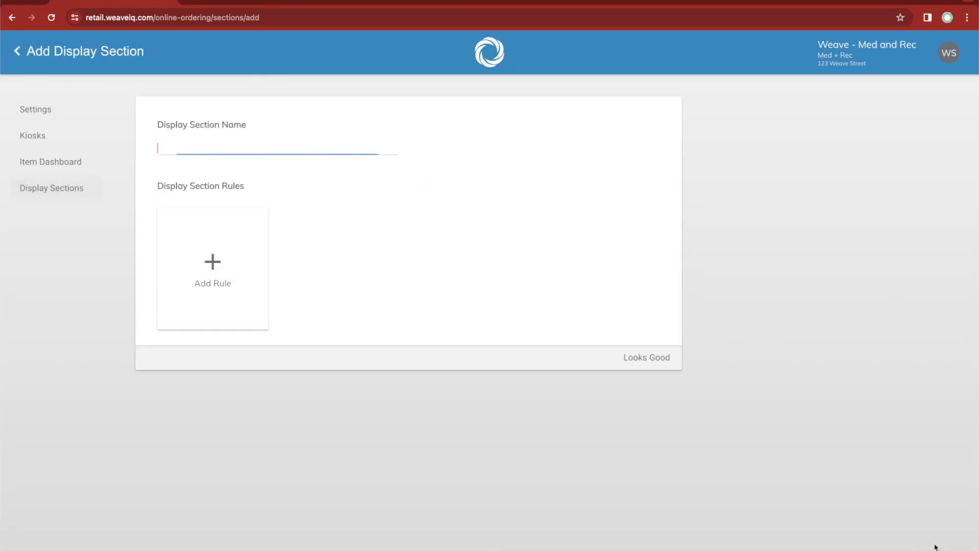
{"action": "type", "text": "Vape"}
{"action": "left_click", "coordinate": [175, 297]}
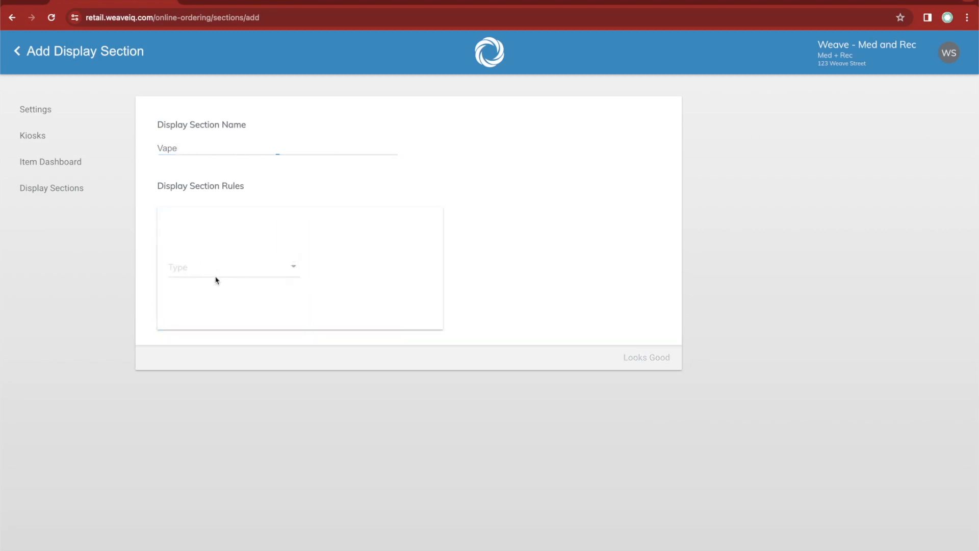
{"action": "left_click", "coordinate": [229, 269]}
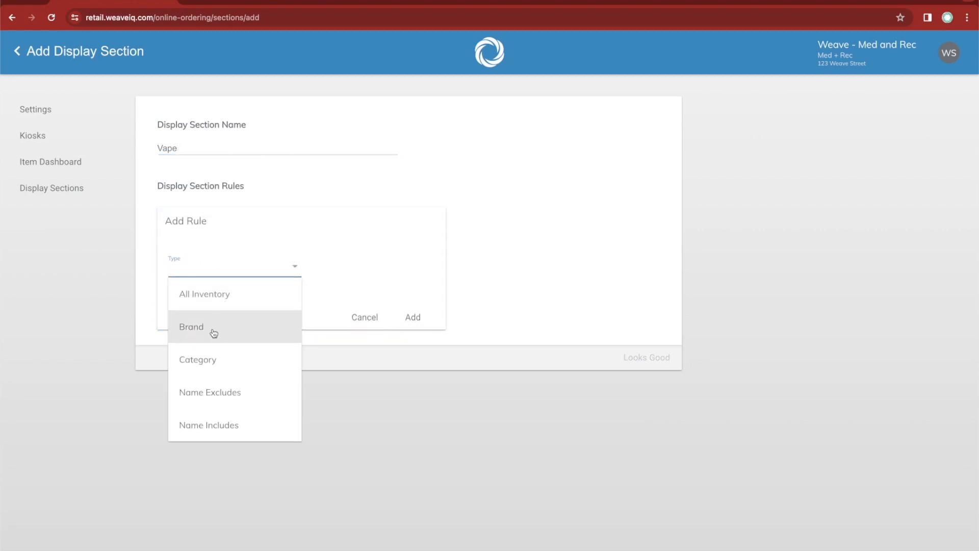
{"action": "left_click", "coordinate": [205, 363]}
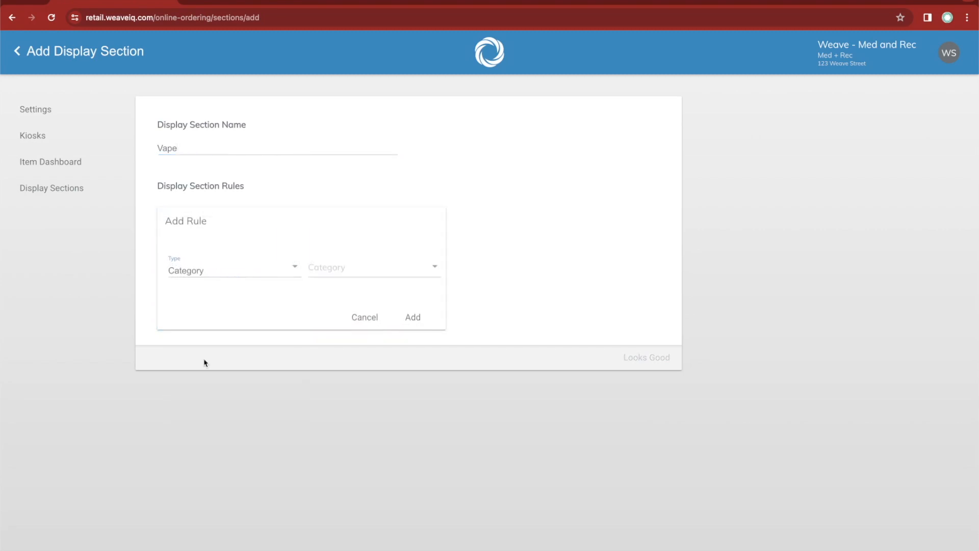
{"action": "left_click", "coordinate": [345, 267]}
{"action": "scroll", "coordinate": [337, 343], "scroll_direction": "down", "scroll_amount": 3}
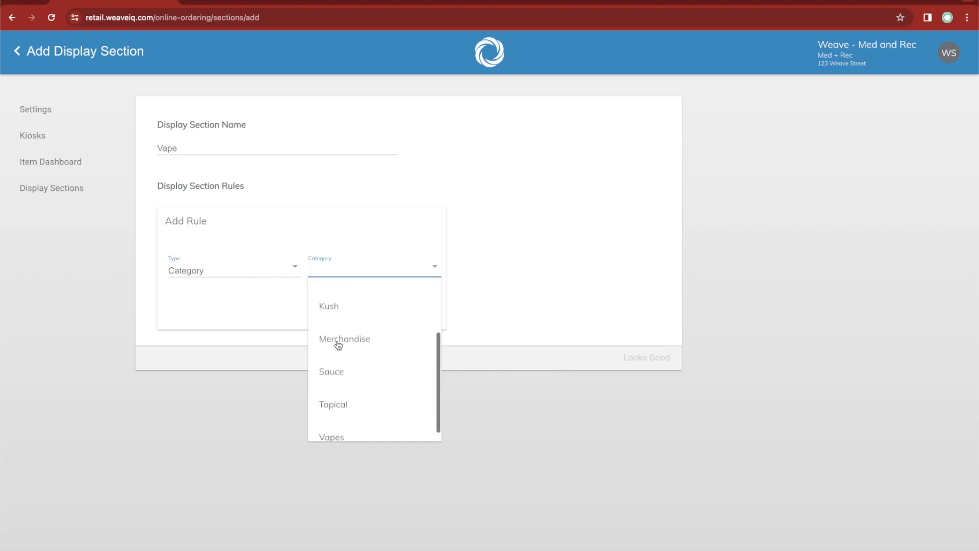
{"action": "left_click", "coordinate": [335, 423]}
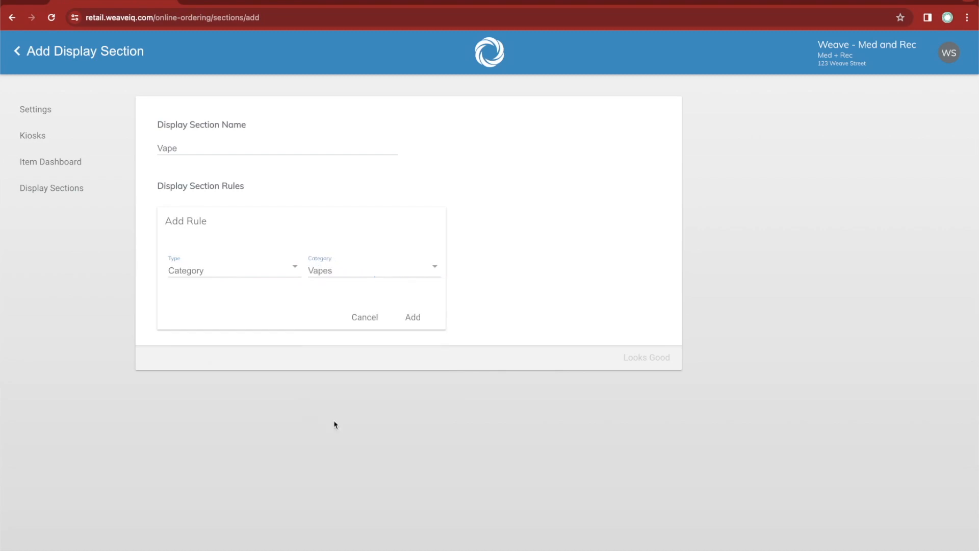
{"action": "left_click", "coordinate": [414, 317]}
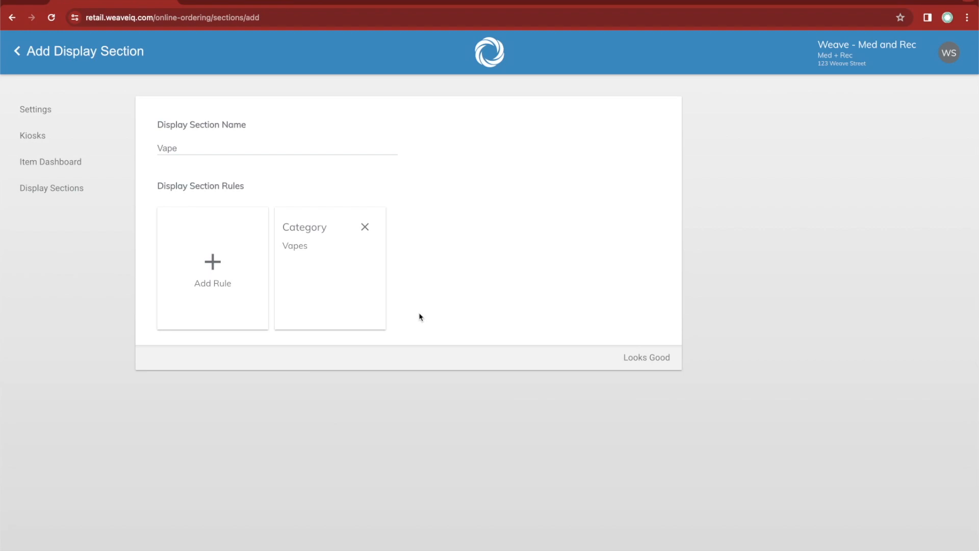
{"action": "left_click", "coordinate": [637, 358]}
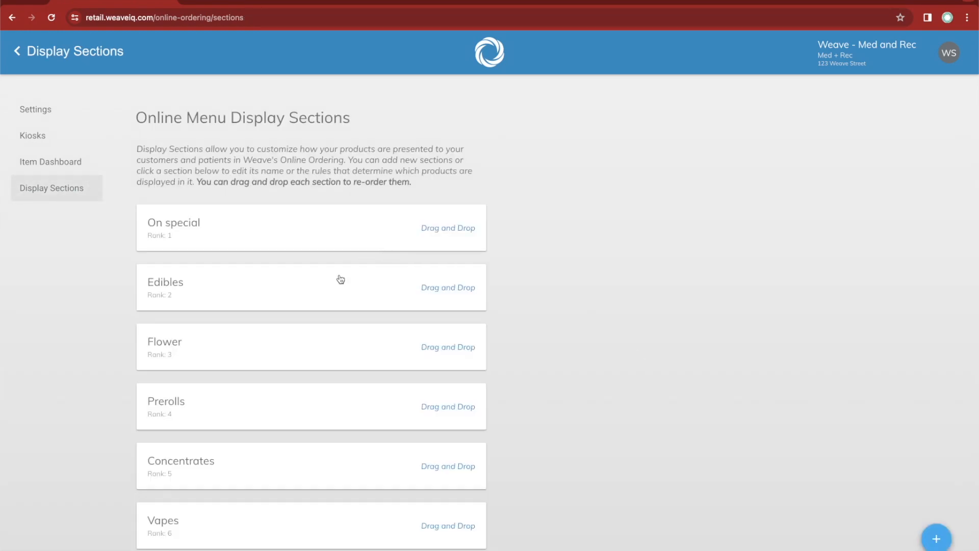
Check the updated display section list and the refreshed customer-facing menu for the Vape section.
{"action": "scroll", "coordinate": [339, 277], "scroll_direction": "down", "scroll_amount": 3}
{"action": "scroll", "coordinate": [339, 278], "scroll_direction": "up", "scroll_amount": 3}
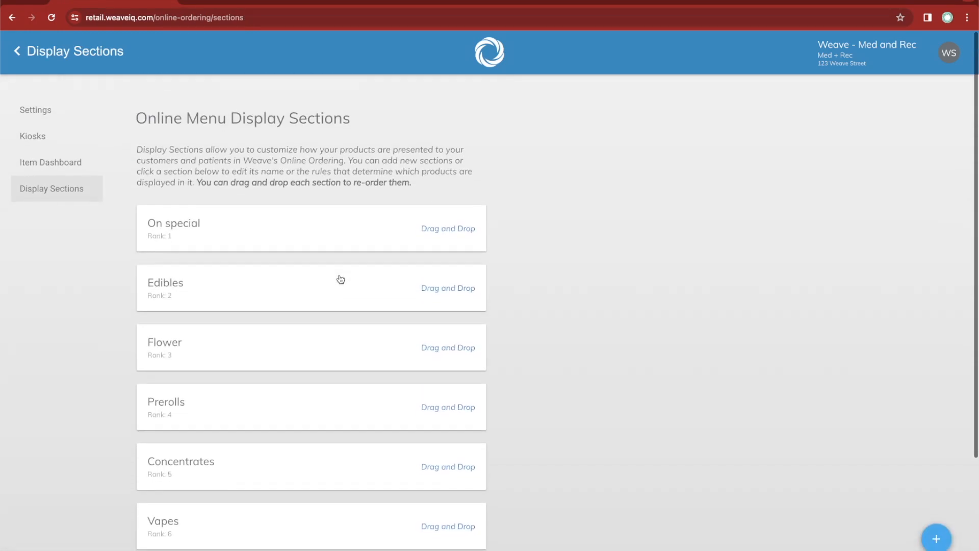
{"action": "left_click", "coordinate": [256, 1]}
{"action": "key", "text": "super+r"}
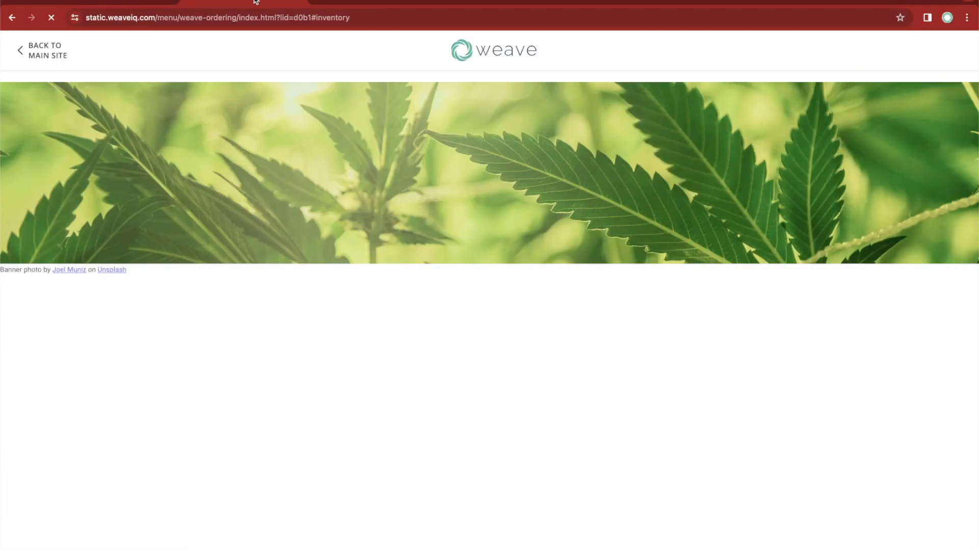
{"action": "scroll", "coordinate": [127, 345], "scroll_direction": "down", "scroll_amount": 1}
{"action": "scroll", "coordinate": [126, 345], "scroll_direction": "down", "scroll_amount": 20}
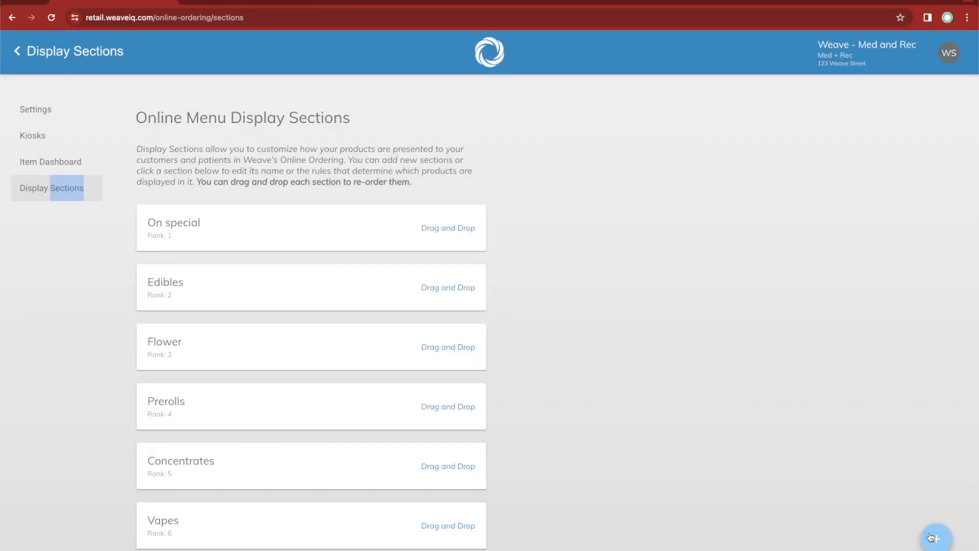
Start another new display section with a new rule and review the available rule types.
{"action": "left_click", "coordinate": [931, 538]}
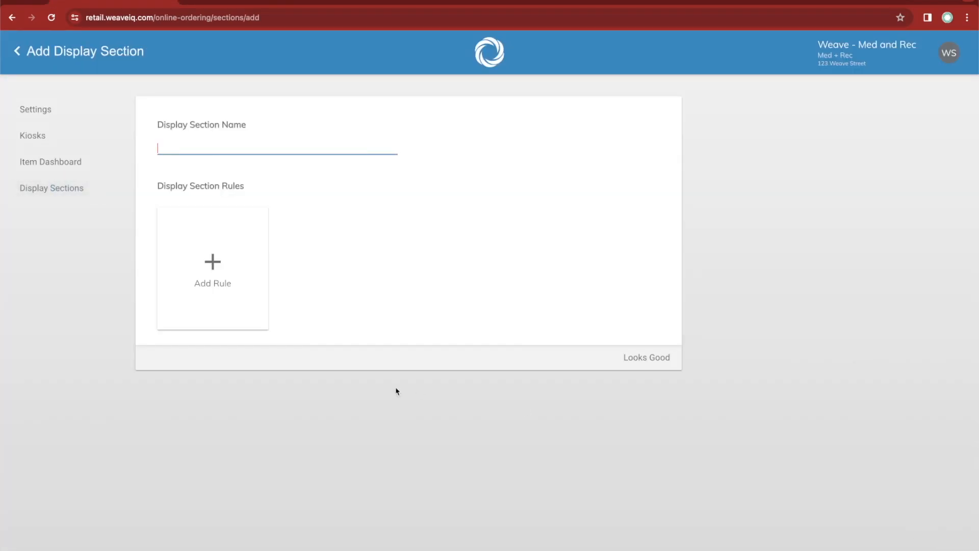
{"action": "left_click", "coordinate": [212, 260]}
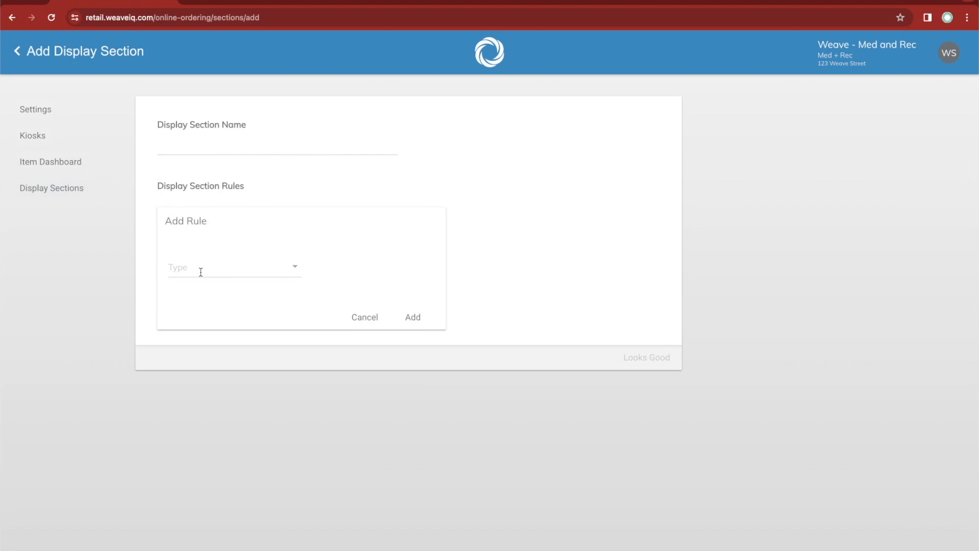
{"action": "left_click", "coordinate": [200, 269]}
{"action": "scroll", "coordinate": [206, 305], "scroll_direction": "down", "scroll_amount": 1}
{"action": "scroll", "coordinate": [204, 305], "scroll_direction": "down", "scroll_amount": 3}
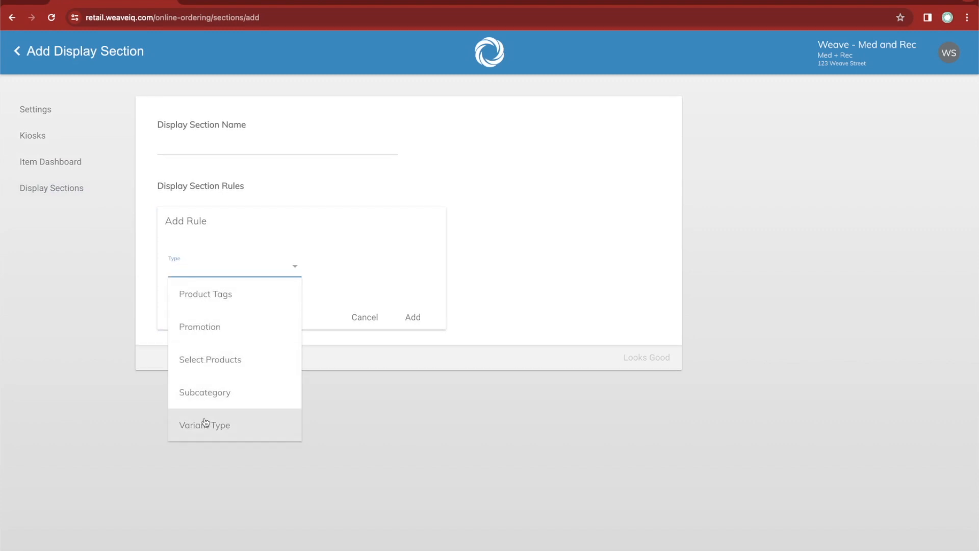
{"action": "scroll", "coordinate": [204, 424], "scroll_direction": "up", "scroll_amount": 4}
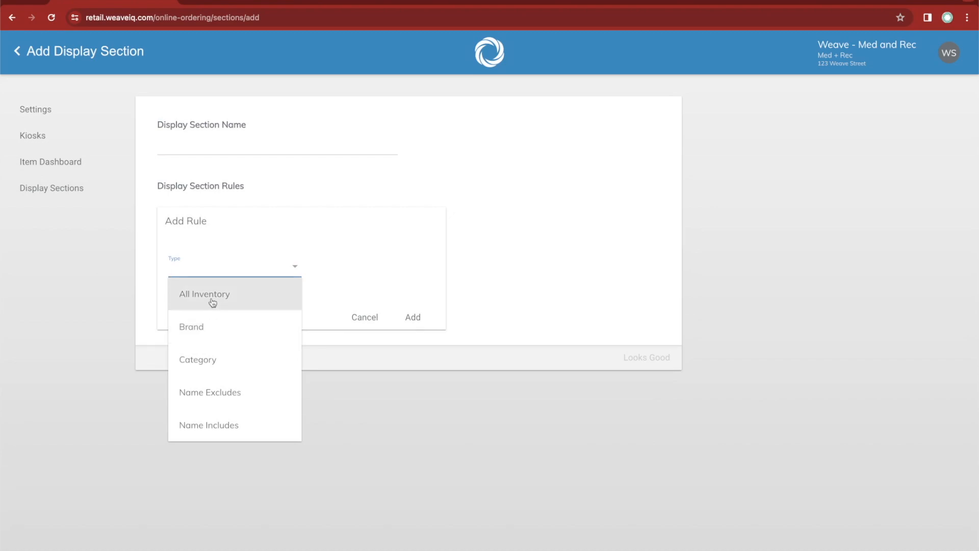
{"action": "scroll", "coordinate": [210, 310], "scroll_direction": "down", "scroll_amount": 1}
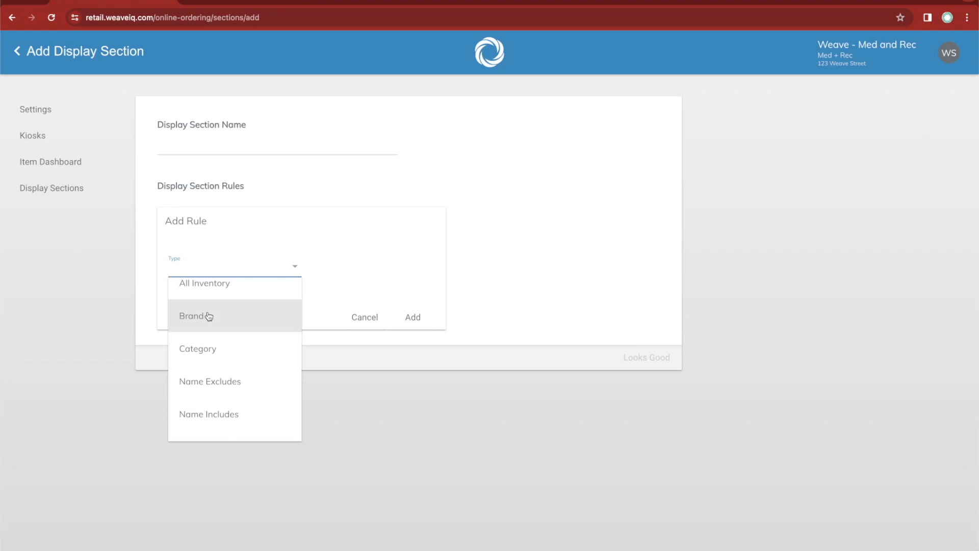
Try a Brand rule for Puff Co., and switch the rule type to All Inventory.
{"action": "left_click", "coordinate": [209, 316]}
{"action": "left_click", "coordinate": [340, 267]}
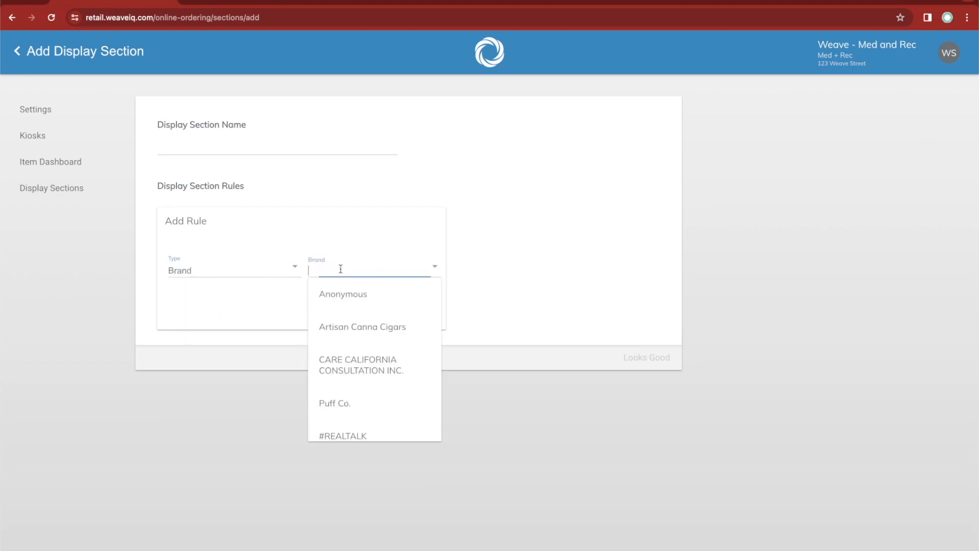
{"action": "left_click", "coordinate": [330, 403]}
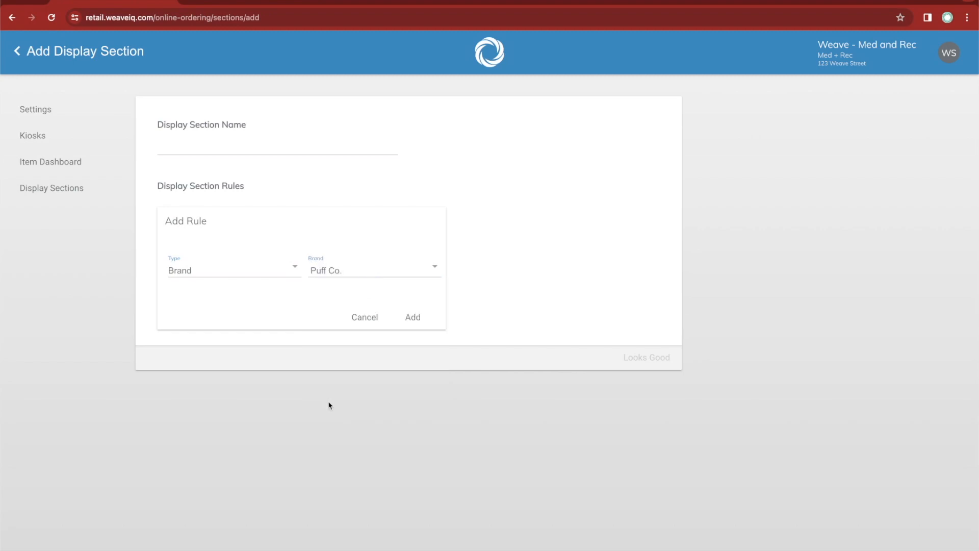
{"action": "left_click", "coordinate": [234, 268]}
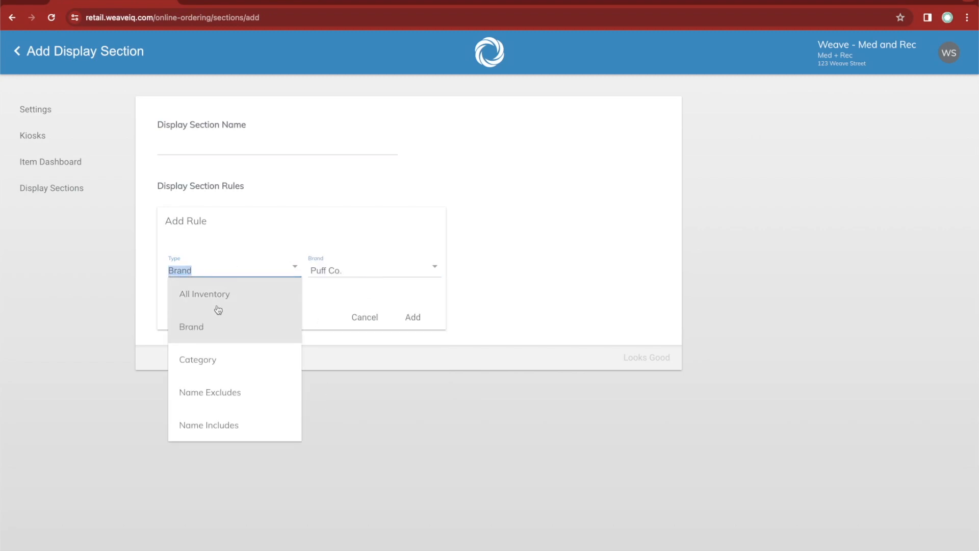
{"action": "left_click", "coordinate": [219, 308]}
Set the rule type to Name Excludes with the text "Promo" and add the rule to the section.
{"action": "left_click", "coordinate": [236, 265]}
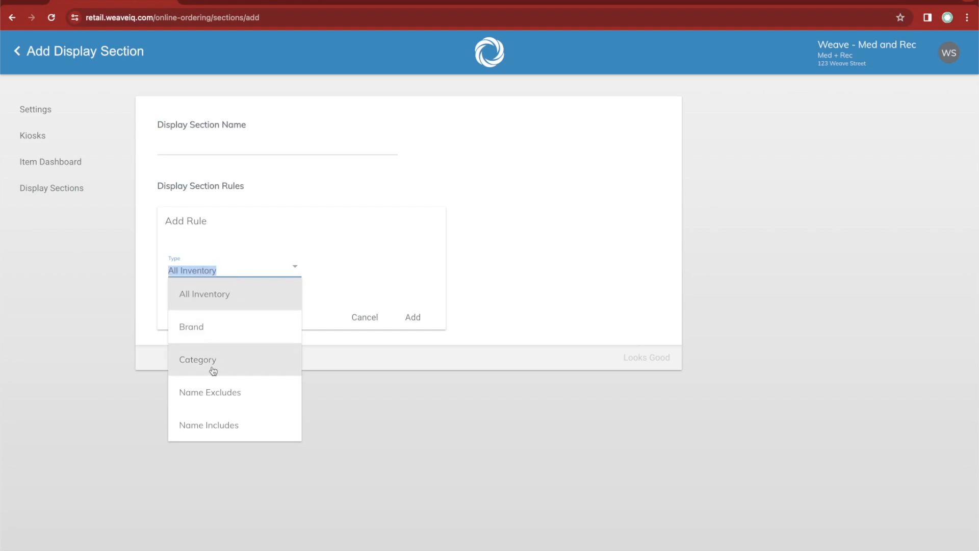
{"action": "scroll", "coordinate": [213, 369], "scroll_direction": "down", "scroll_amount": 1}
{"action": "scroll", "coordinate": [213, 357], "scroll_direction": "down", "scroll_amount": 2}
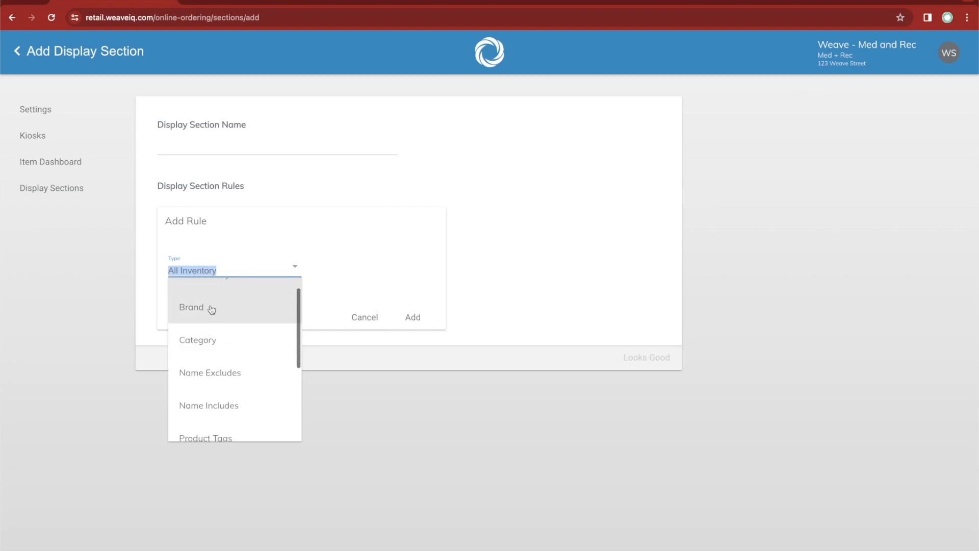
{"action": "scroll", "coordinate": [209, 350], "scroll_direction": "down", "scroll_amount": 4}
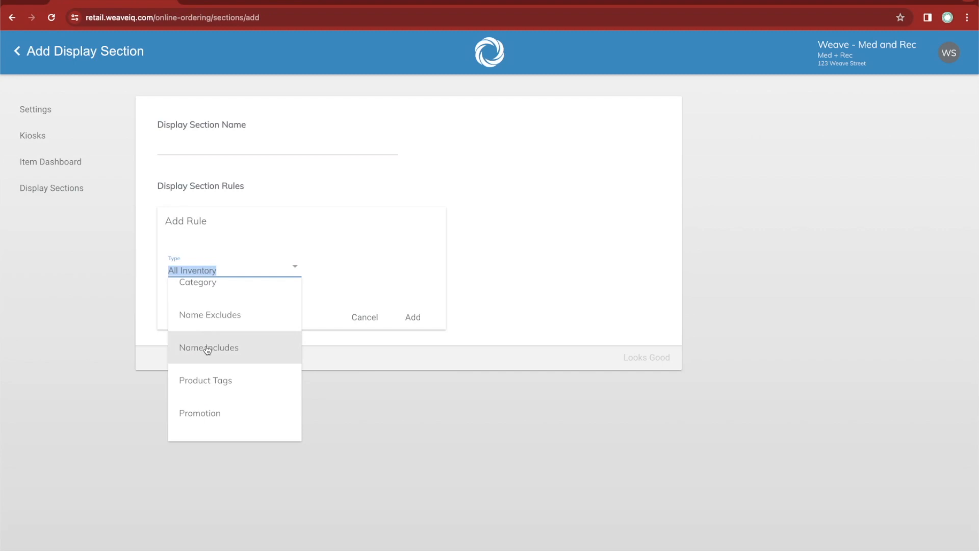
{"action": "left_click", "coordinate": [203, 318]}
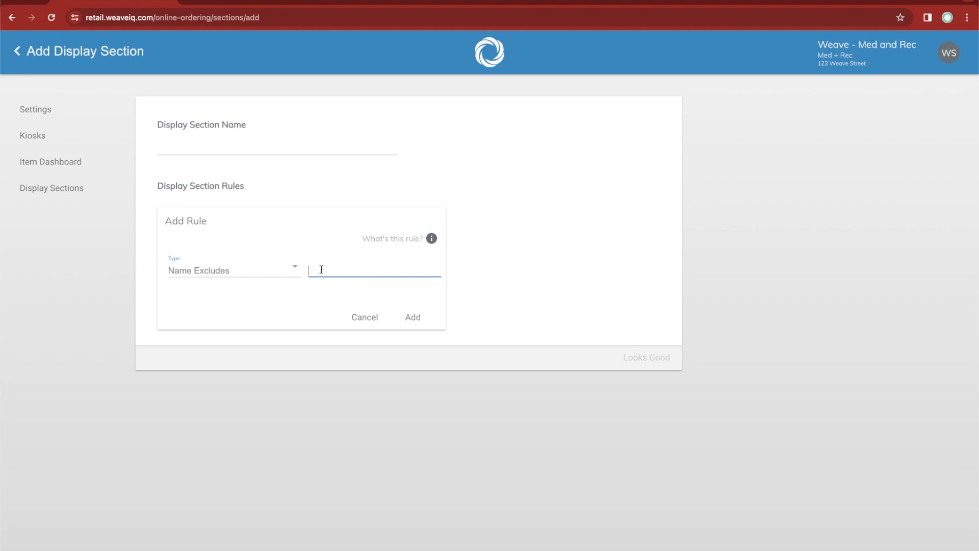
{"action": "type", "text": "promo"}
{"action": "left_click", "coordinate": [414, 318]}
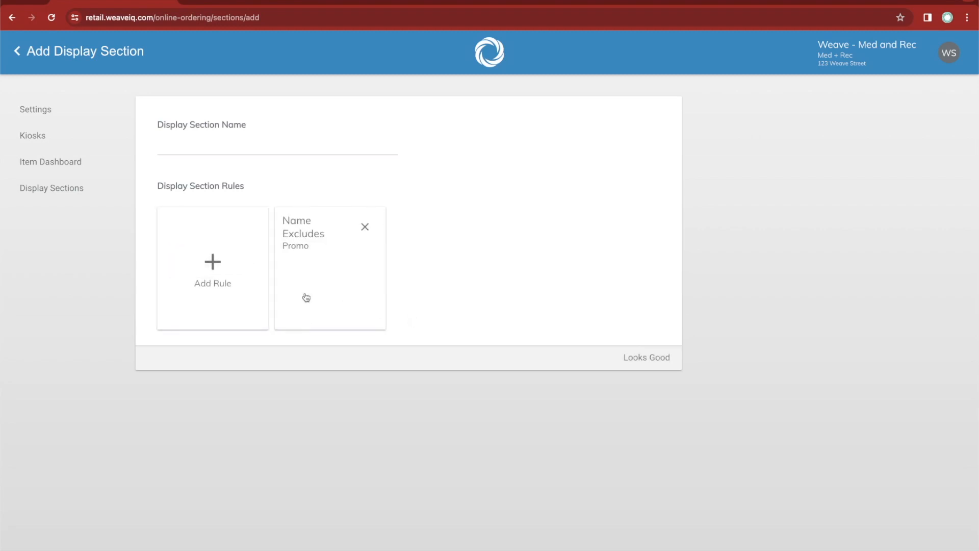
Add a Category rule for Concentrate alongside the Name Excludes rule.
{"action": "left_click", "coordinate": [230, 268]}
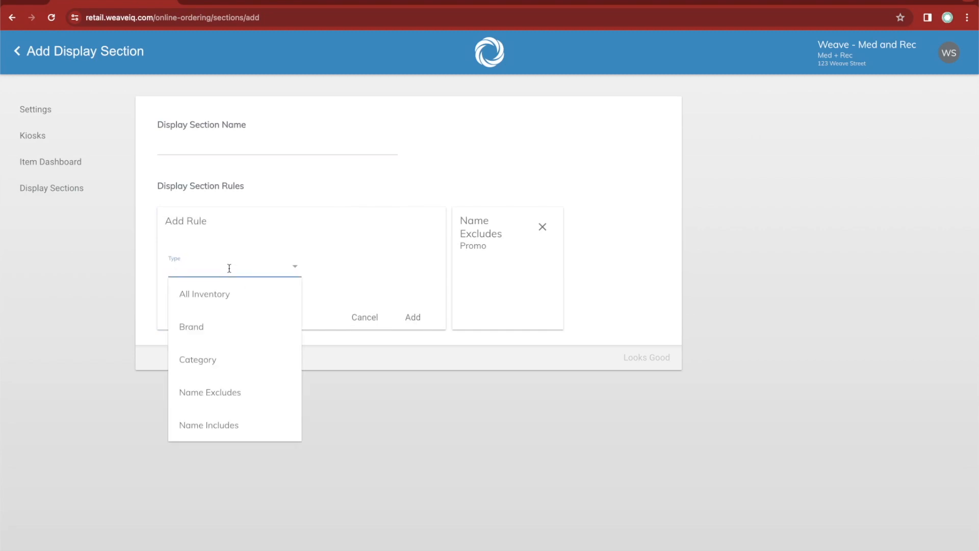
{"action": "scroll", "coordinate": [230, 306], "scroll_direction": "down", "scroll_amount": 2}
{"action": "type", "text": "cat"}
{"action": "left_click", "coordinate": [228, 294]}
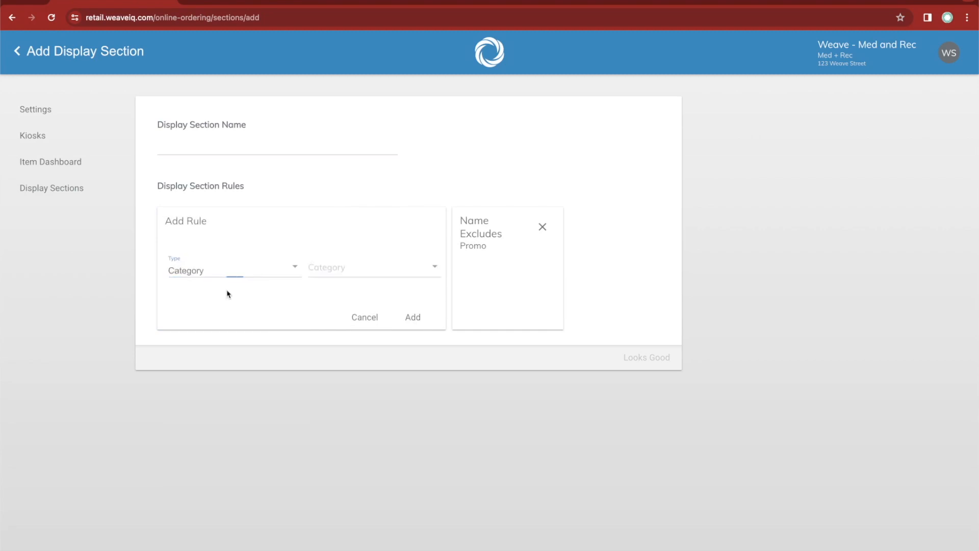
{"action": "left_click", "coordinate": [328, 268]}
{"action": "type", "text": "con"}
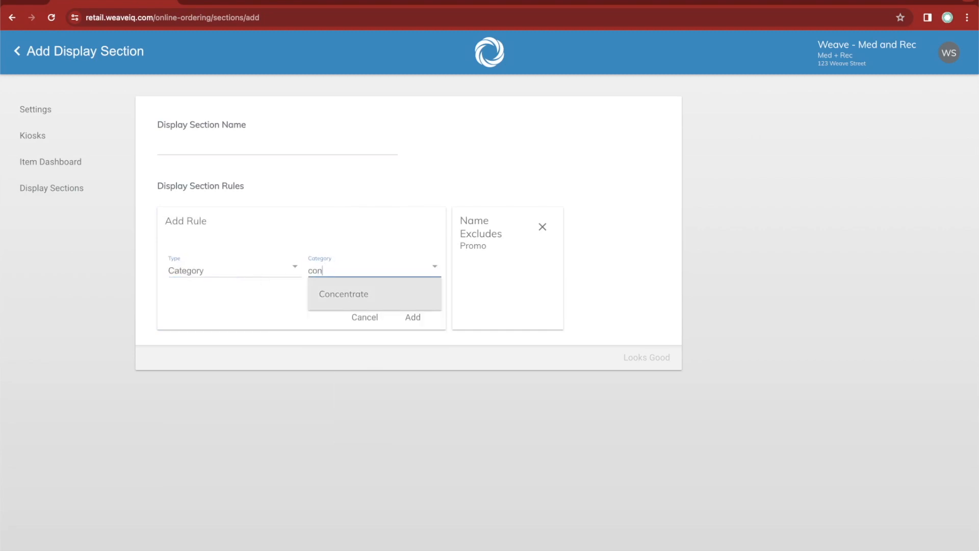
{"action": "left_click", "coordinate": [340, 286]}
{"action": "left_click", "coordinate": [411, 317]}
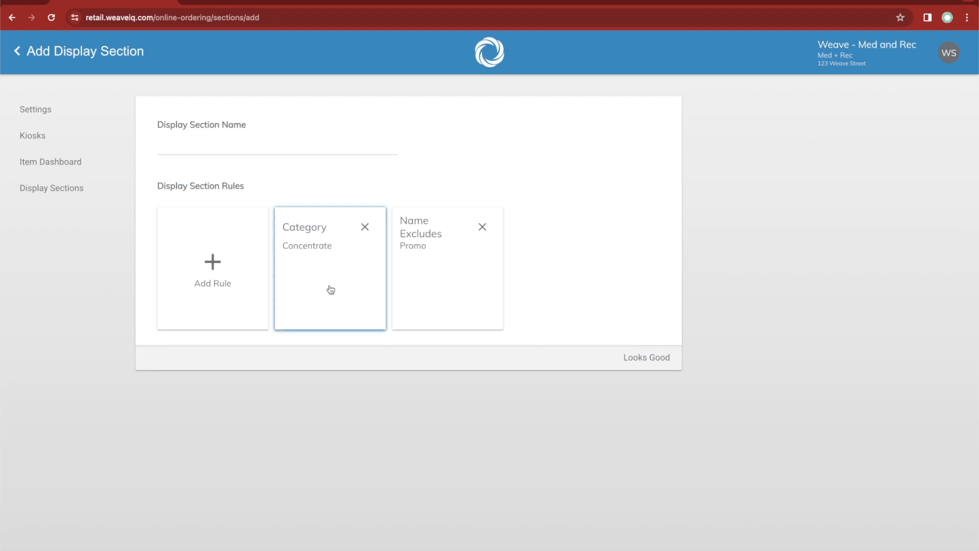
Remove both the Category and the Name Excludes rules from the new section.
{"action": "left_click", "coordinate": [366, 228]}
{"action": "left_click", "coordinate": [366, 228]}
Add a Brand rule for Puff Co. to the new display section.
{"action": "left_click", "coordinate": [221, 246]}
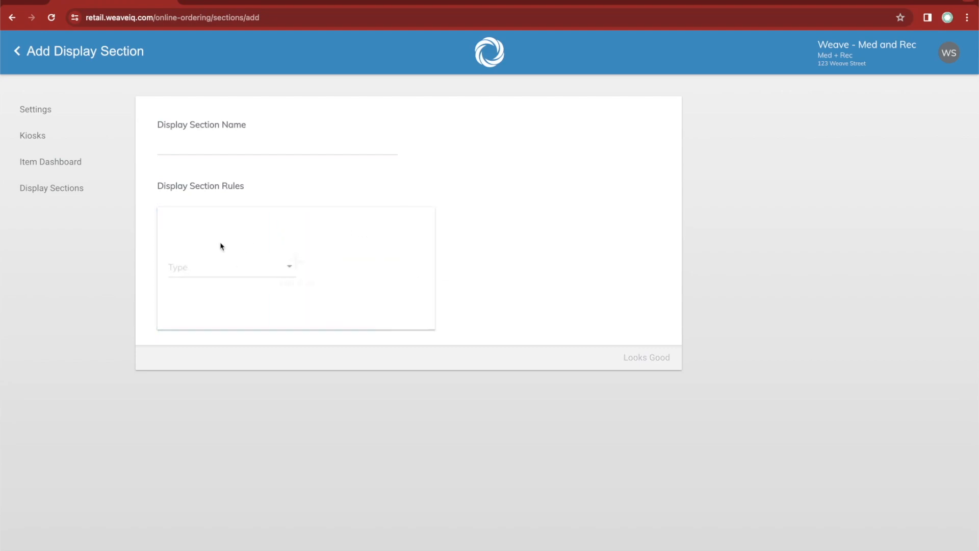
{"action": "left_click", "coordinate": [204, 261]}
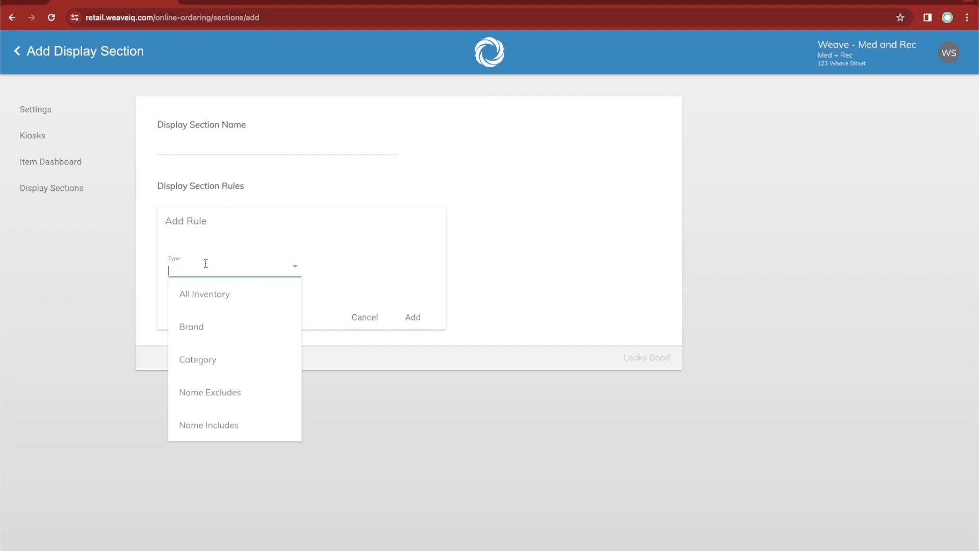
{"action": "left_click", "coordinate": [192, 329]}
{"action": "left_click", "coordinate": [361, 262]}
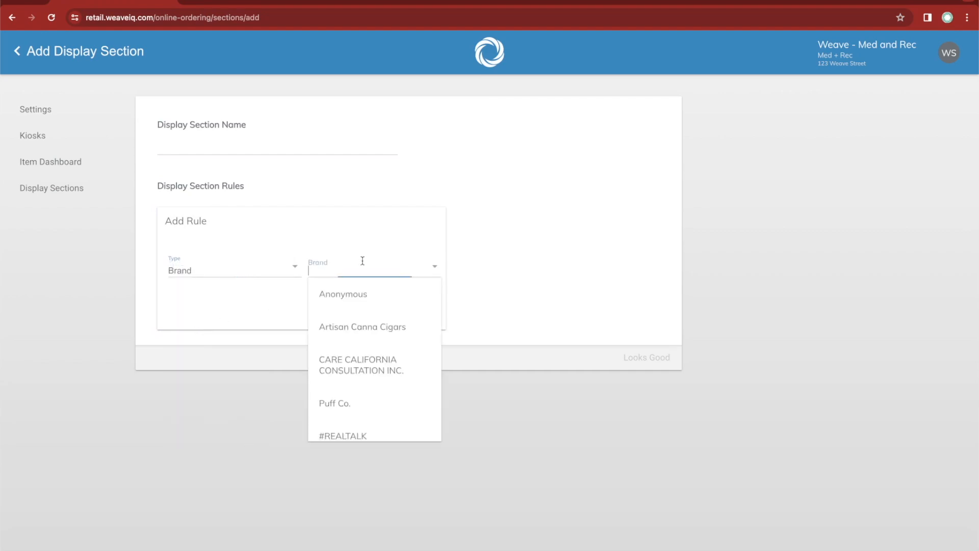
{"action": "left_click", "coordinate": [346, 403]}
{"action": "left_click", "coordinate": [410, 316]}
Add a Category rule for Concentrate in addition to the Puff Co. brand rule.
{"action": "left_click", "coordinate": [249, 262]}
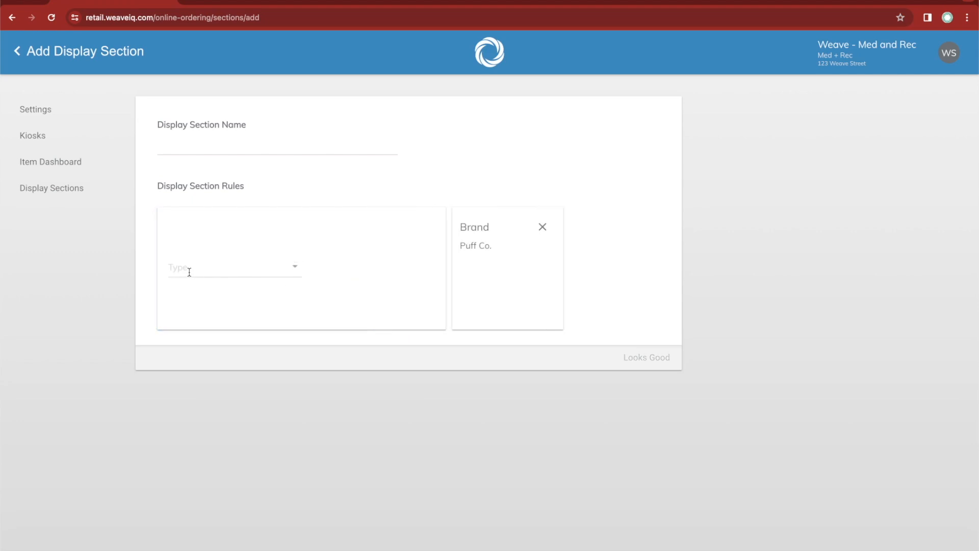
{"action": "left_click", "coordinate": [218, 270]}
{"action": "left_click", "coordinate": [216, 352]}
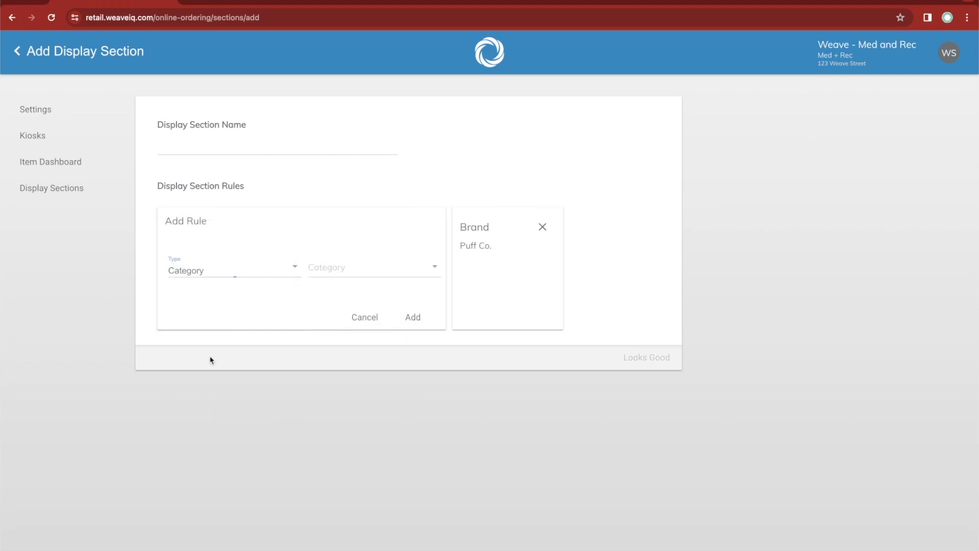
{"action": "left_click", "coordinate": [362, 263]}
{"action": "left_click", "coordinate": [345, 295]}
{"action": "left_click", "coordinate": [409, 317]}
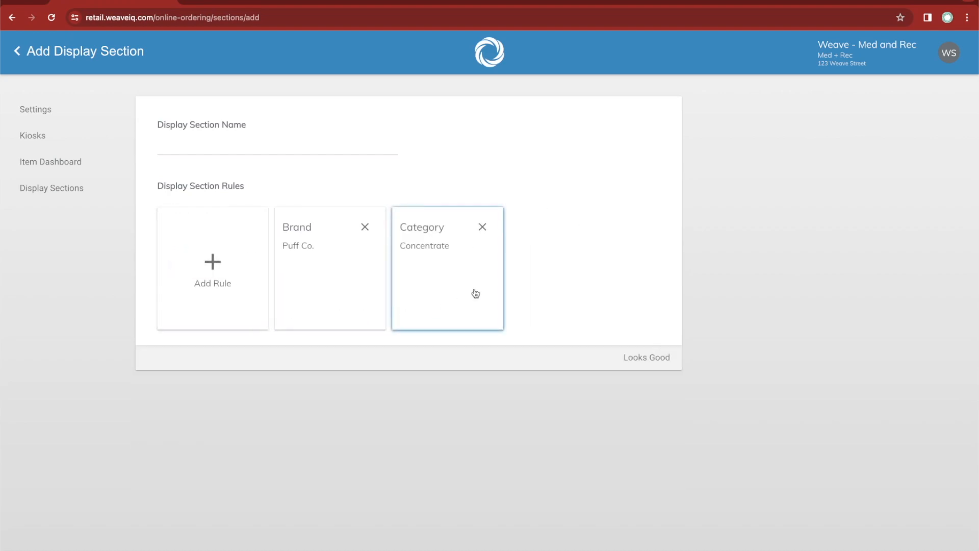
Add a Name Excludes rule for Promo alongside the Puff Co. brand and Concentrate category rules.
{"action": "left_click", "coordinate": [207, 268]}
{"action": "left_click", "coordinate": [213, 269]}
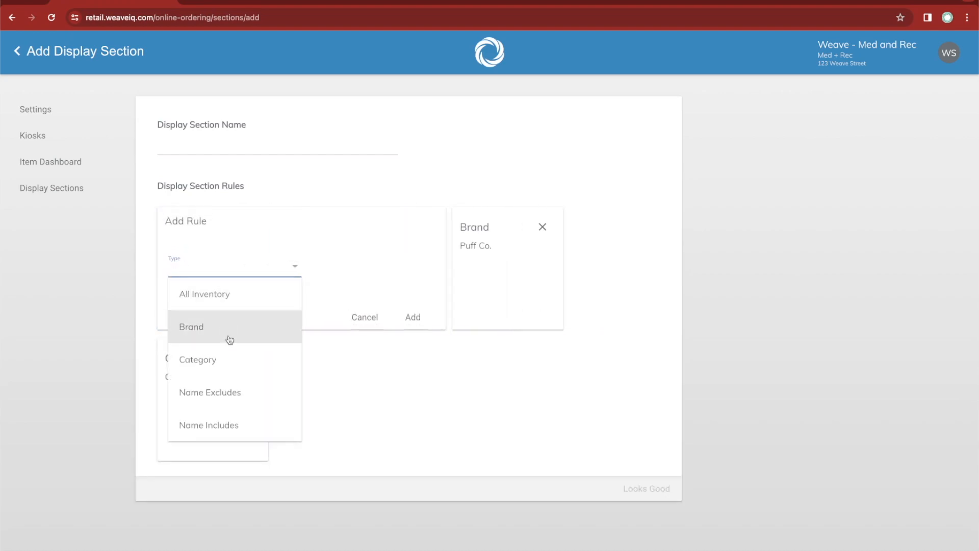
{"action": "left_click", "coordinate": [227, 392]}
{"action": "type", "text": "prmo"}
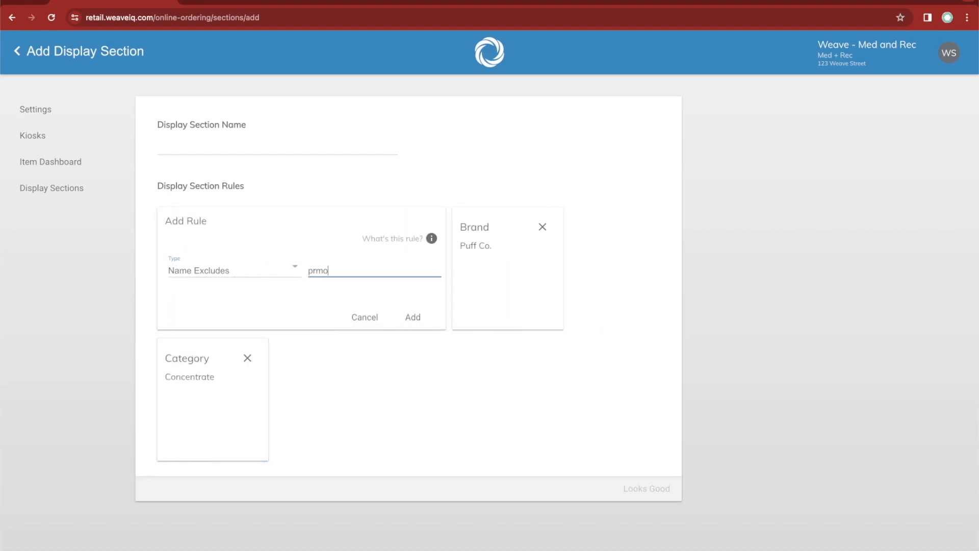
{"action": "key", "text": "BackSpace"}
{"action": "key", "text": "BackSpace"}
{"action": "key", "text": "BackSpace"}
{"action": "type", "text": "romo"}
{"action": "left_click", "coordinate": [412, 317]}
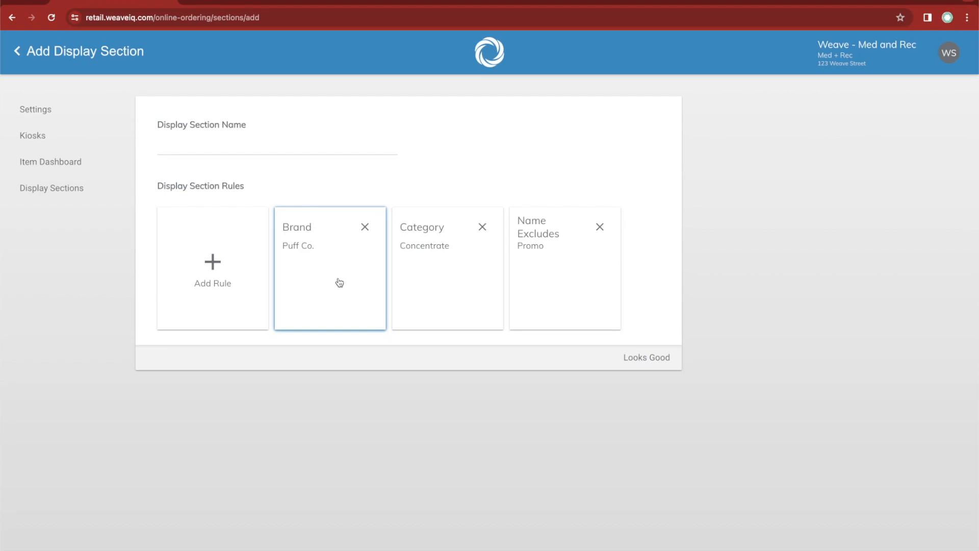
Add a Select Products rule to the new display section, searching for flower and choosing Kush Dawg (Loose).
{"action": "left_click", "coordinate": [212, 267]}
{"action": "scroll", "coordinate": [194, 375], "scroll_direction": "down", "scroll_amount": 2}
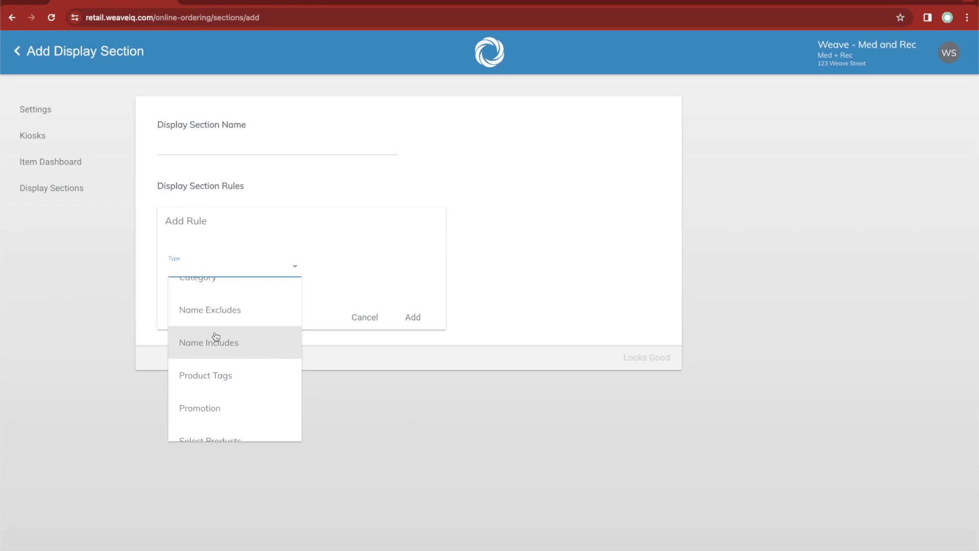
{"action": "scroll", "coordinate": [214, 337], "scroll_direction": "down", "scroll_amount": 3}
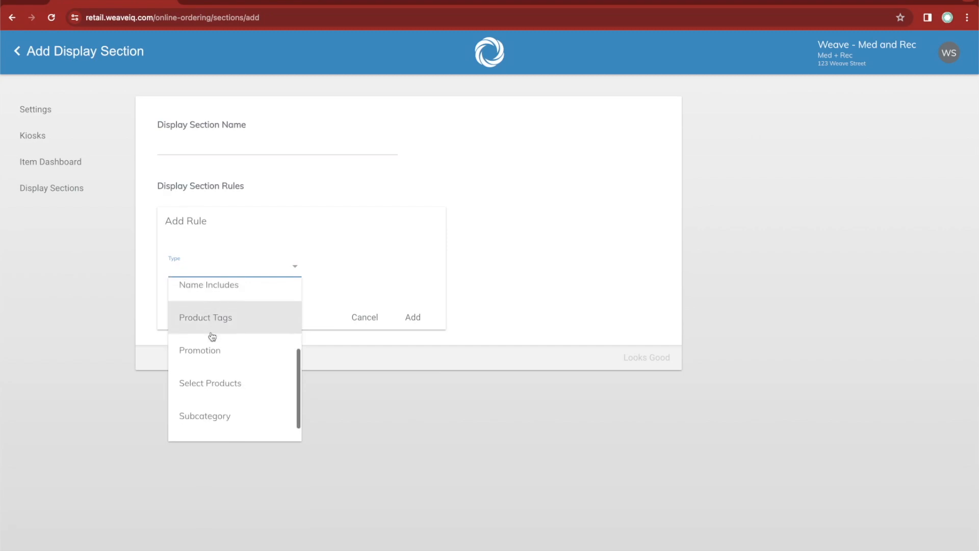
{"action": "scroll", "coordinate": [210, 321], "scroll_direction": "down", "scroll_amount": 2}
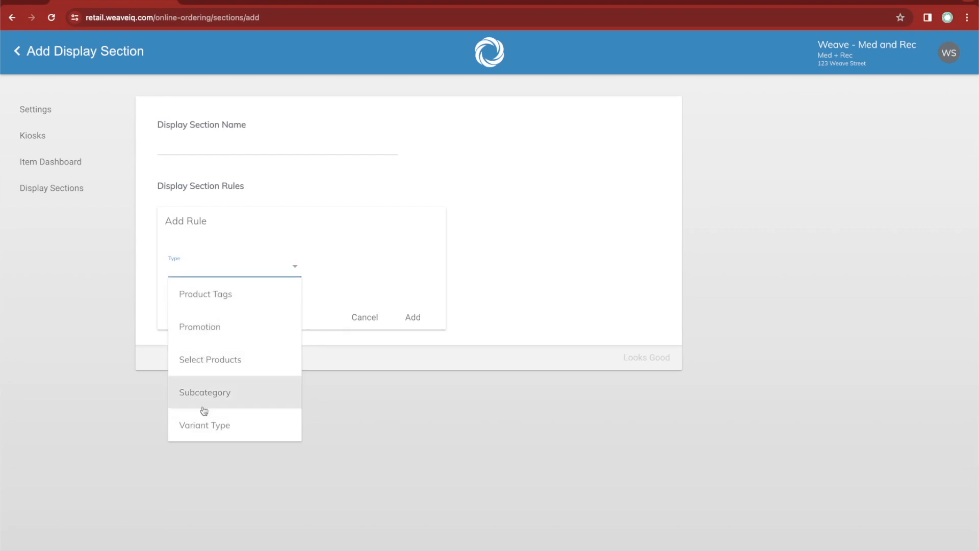
{"action": "left_click", "coordinate": [215, 370]}
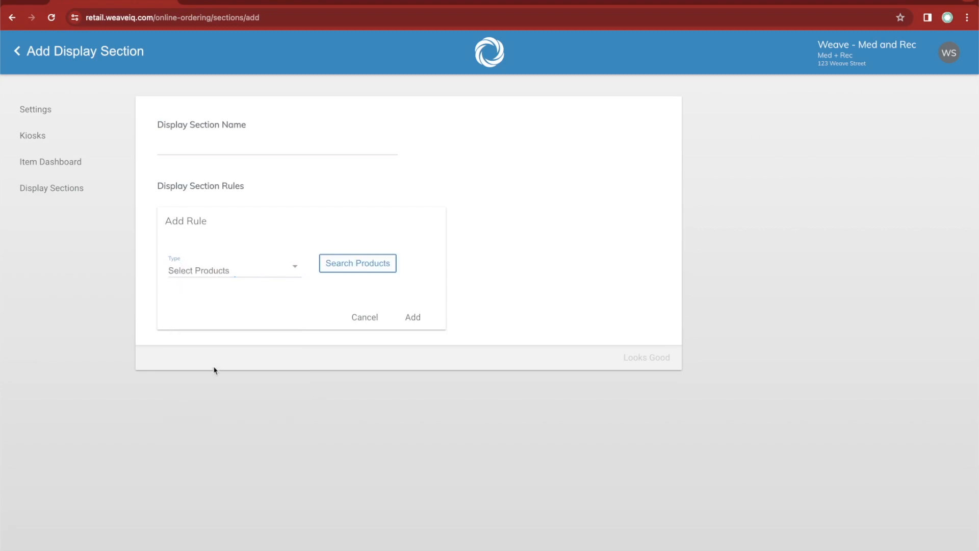
{"action": "left_click", "coordinate": [372, 268]}
{"action": "type", "text": "flower"}
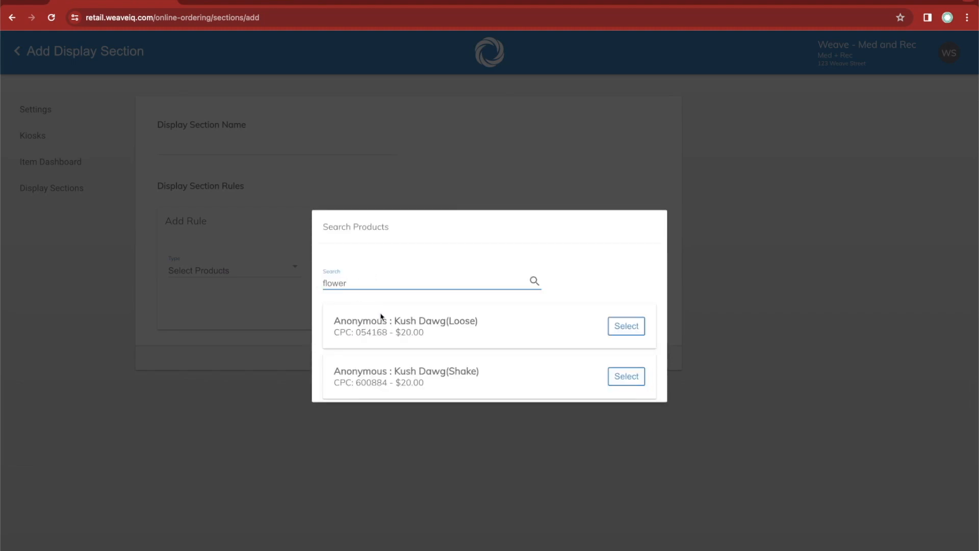
{"action": "left_click", "coordinate": [628, 326]}
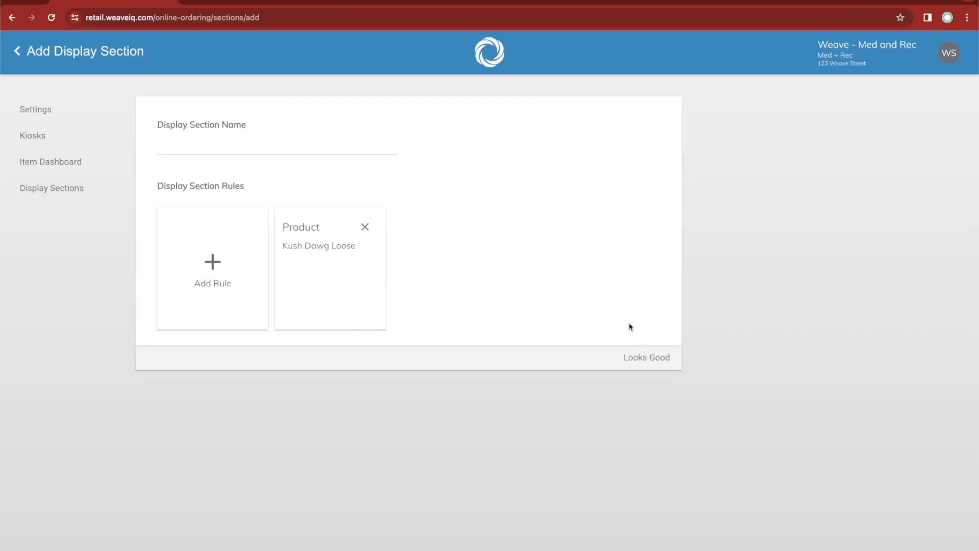
Leave the new section unsaved and review the display sections list against the order shown on the online menu.
{"action": "left_click", "coordinate": [61, 188]}
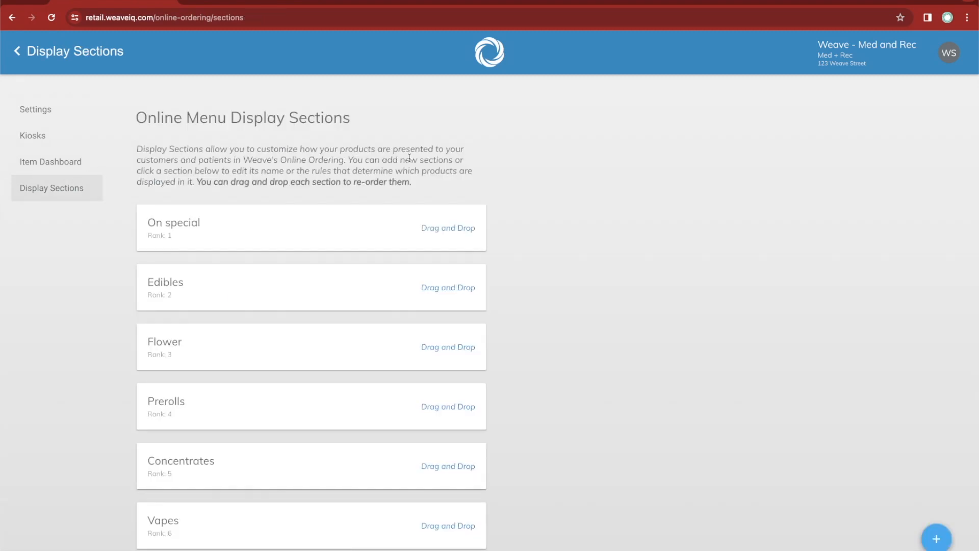
{"action": "scroll", "coordinate": [594, 178], "scroll_direction": "down", "scroll_amount": 1}
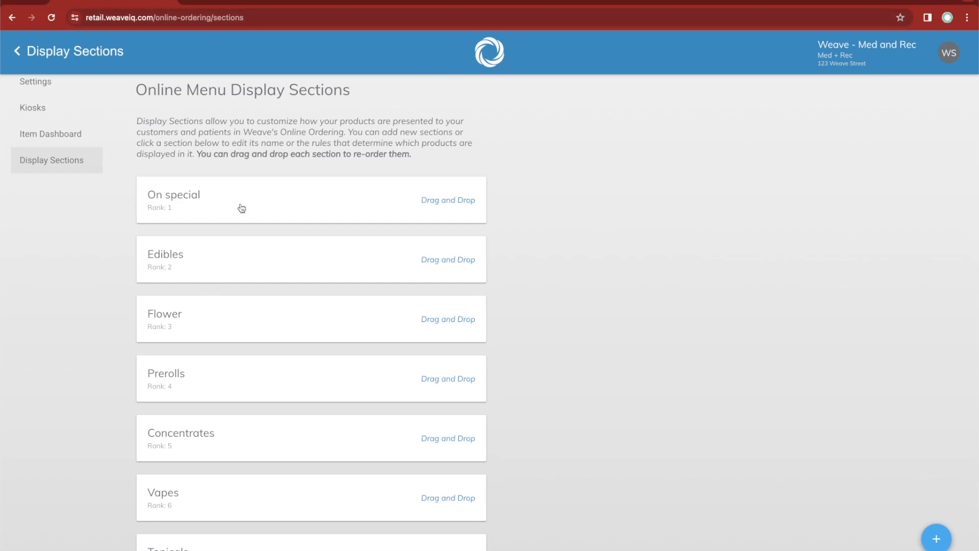
{"action": "scroll", "coordinate": [241, 208], "scroll_direction": "down", "scroll_amount": 1}
{"action": "scroll", "coordinate": [257, 242], "scroll_direction": "down", "scroll_amount": 2}
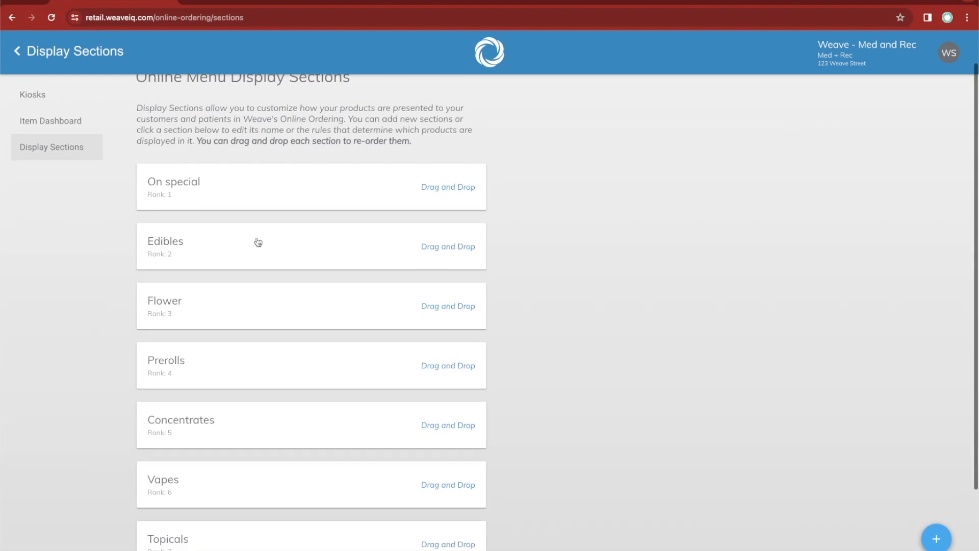
{"action": "scroll", "coordinate": [258, 242], "scroll_direction": "up", "scroll_amount": 1}
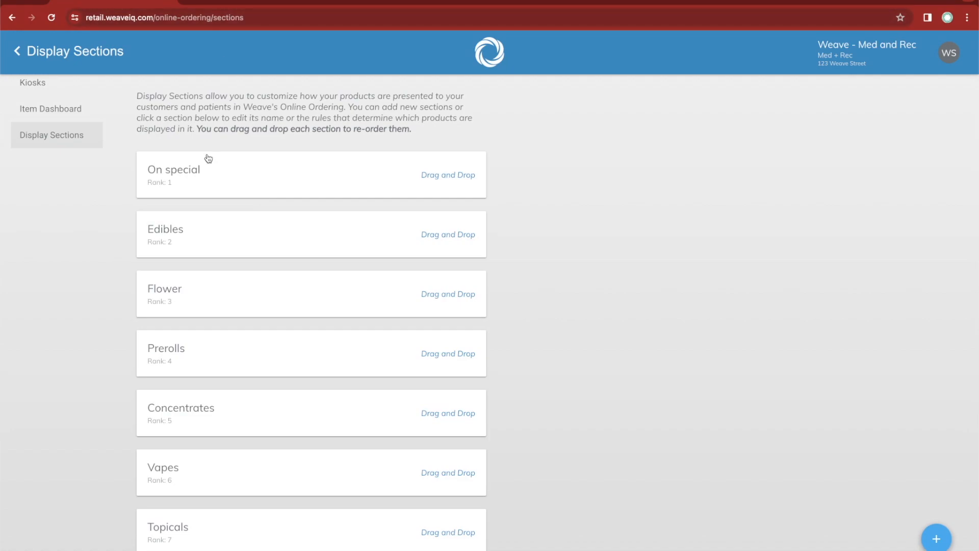
{"action": "scroll", "coordinate": [208, 158], "scroll_direction": "up", "scroll_amount": 3}
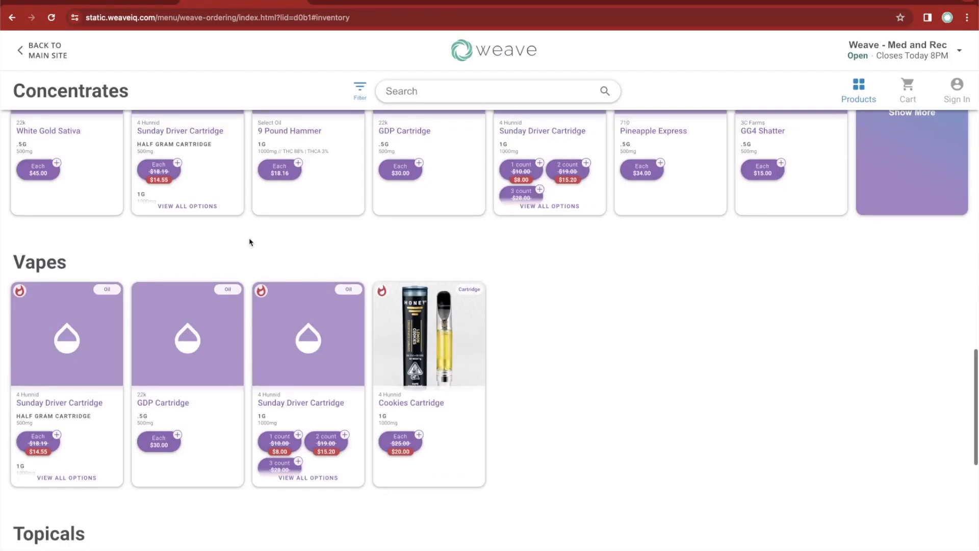
{"action": "scroll", "coordinate": [249, 240], "scroll_direction": "up", "scroll_amount": 10}
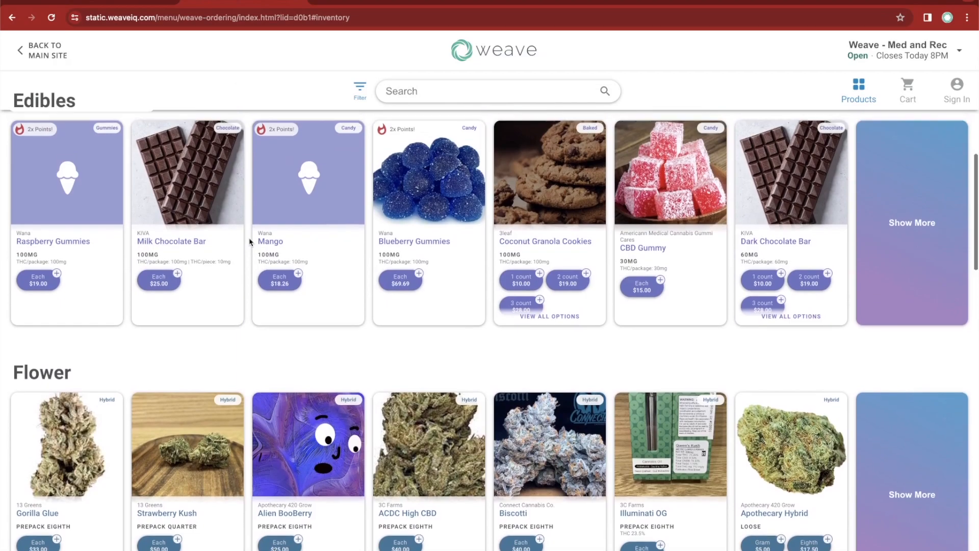
{"action": "scroll", "coordinate": [250, 242], "scroll_direction": "up", "scroll_amount": 10}
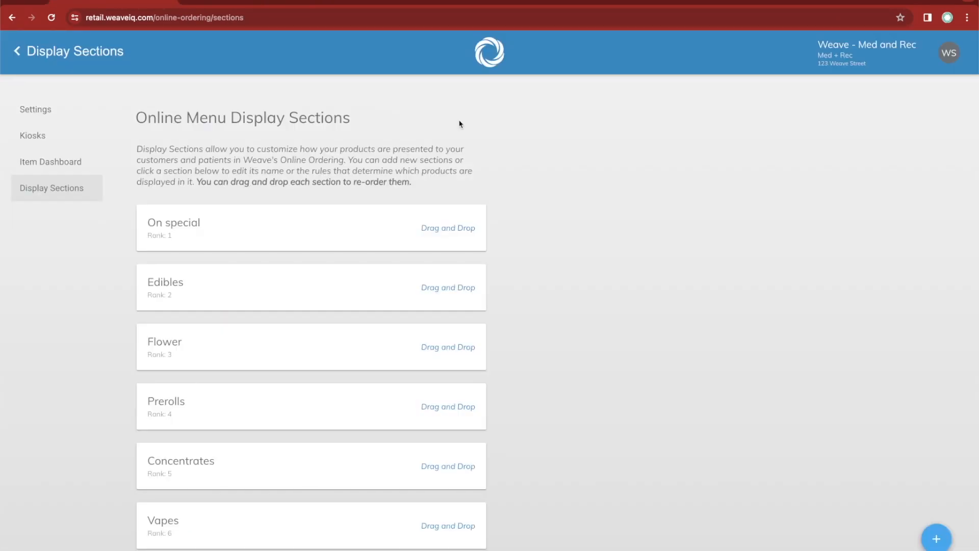
Open the Support resources and bring up the form for sending suggestions.
{"action": "left_click", "coordinate": [950, 56]}
{"action": "left_click", "coordinate": [907, 144]}
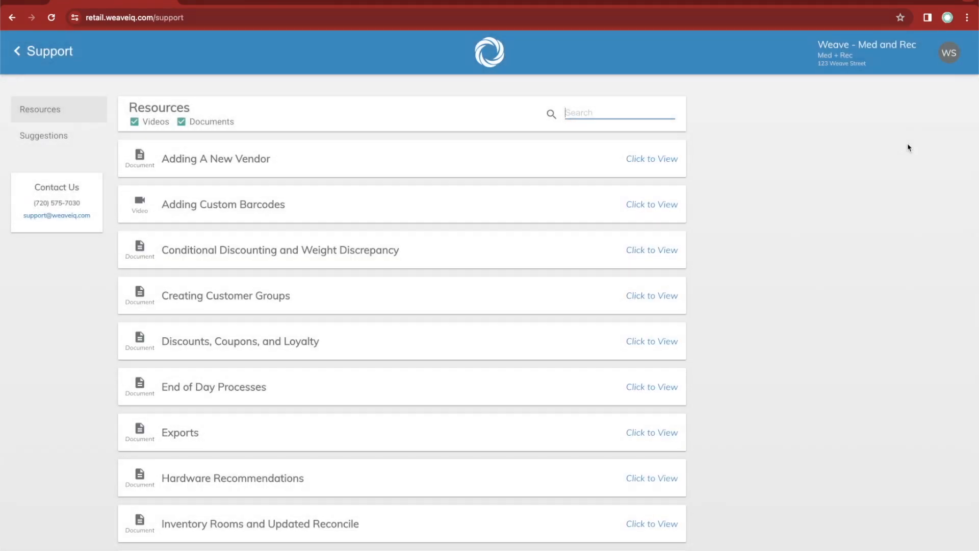
{"action": "left_click", "coordinate": [94, 239]}
{"action": "key", "text": "ctrl+a"}
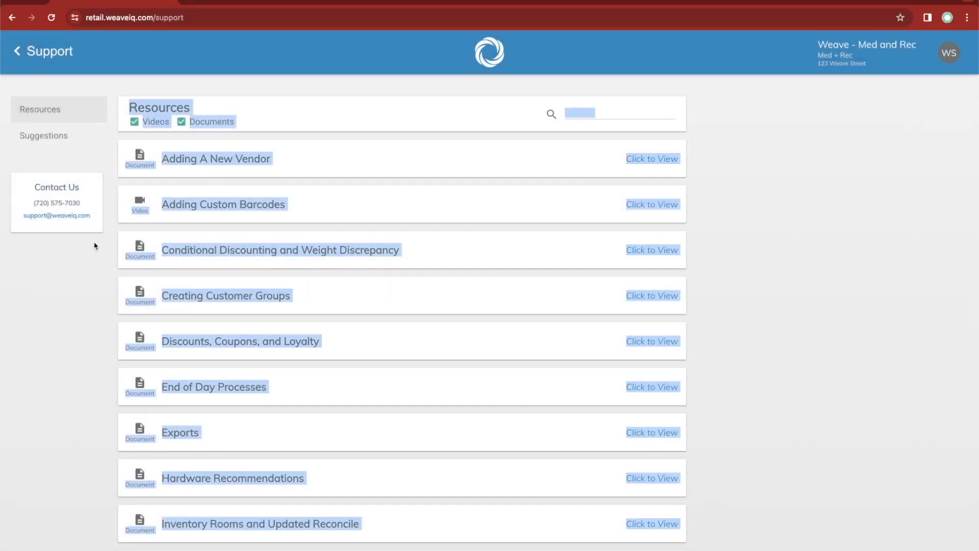
{"action": "left_click", "coordinate": [95, 246]}
{"action": "left_click", "coordinate": [46, 139]}
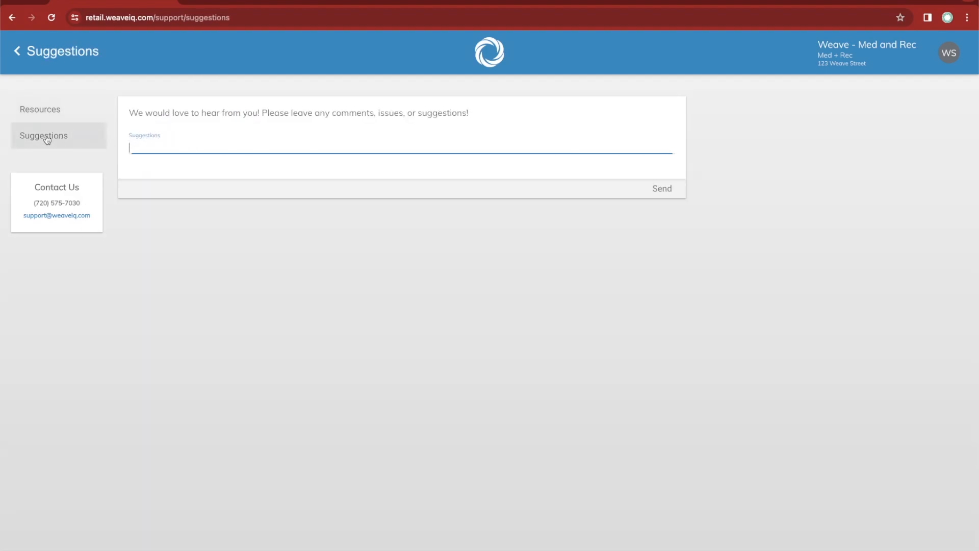